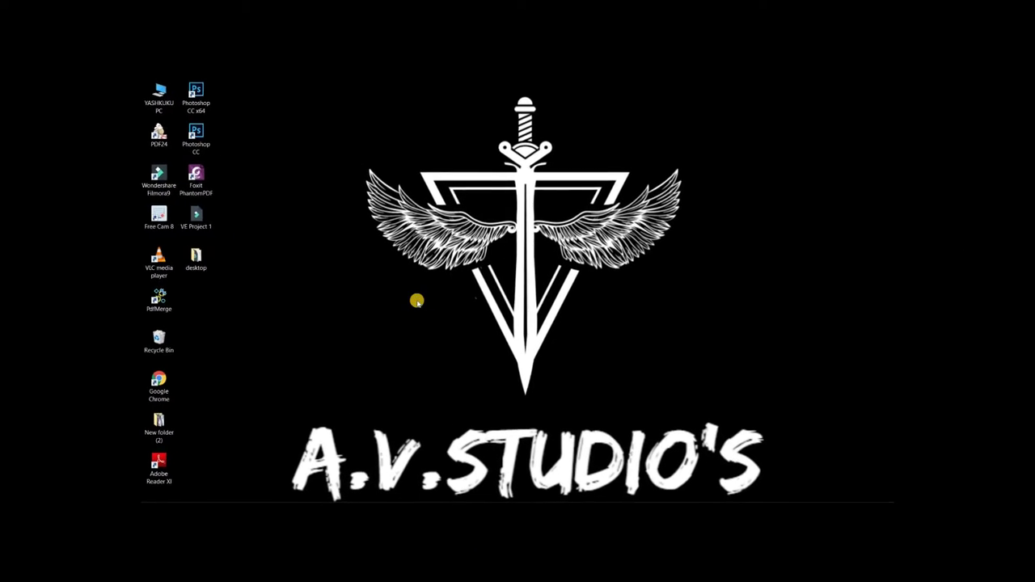
# Launch Photoshop CC from its desktop shortcut and maximize the window to full screen.
pyautogui.rightClick(421, 301)
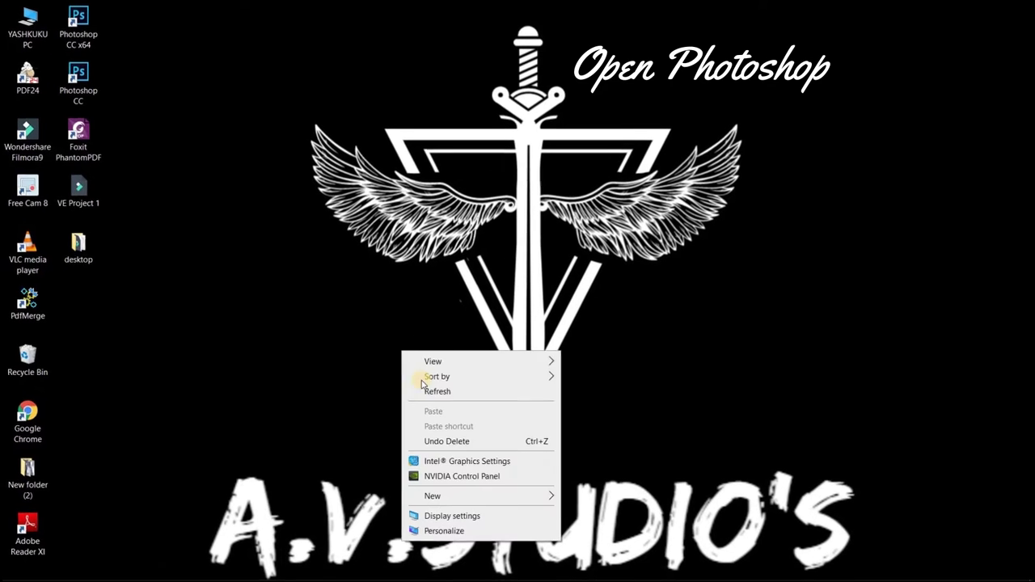
pyautogui.click(426, 393)
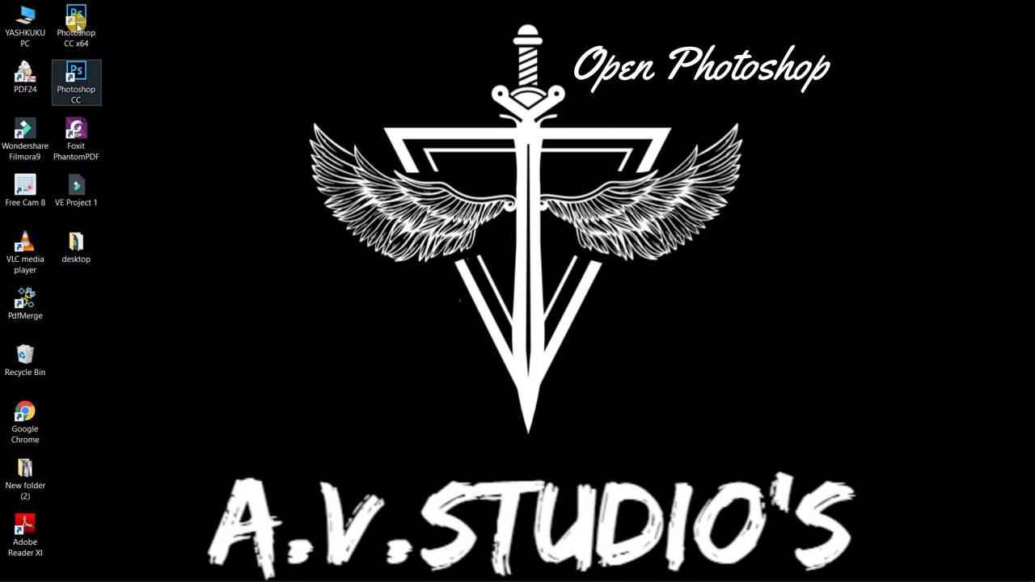
pyautogui.doubleClick(78, 24)
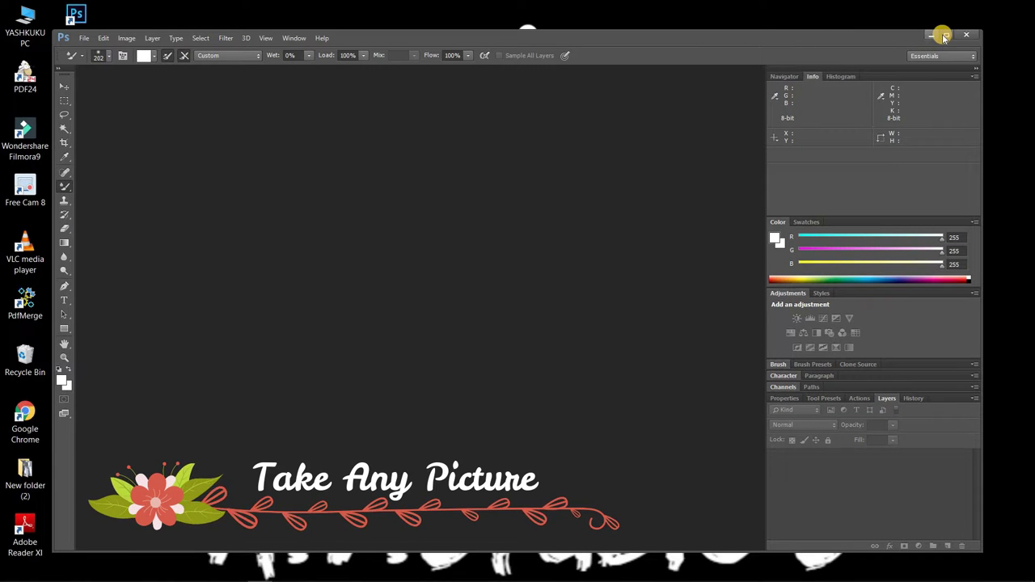
pyautogui.click(946, 35)
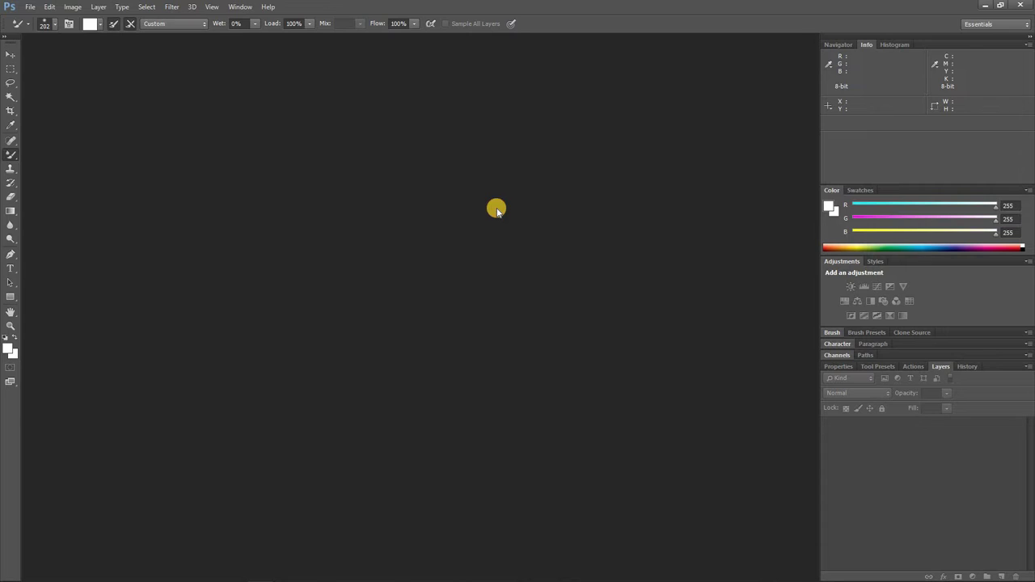
# Open man-standing-on-street-839011.jpg as a docked tab and duplicate its Background layer.
pyautogui.doubleClick(496, 211)
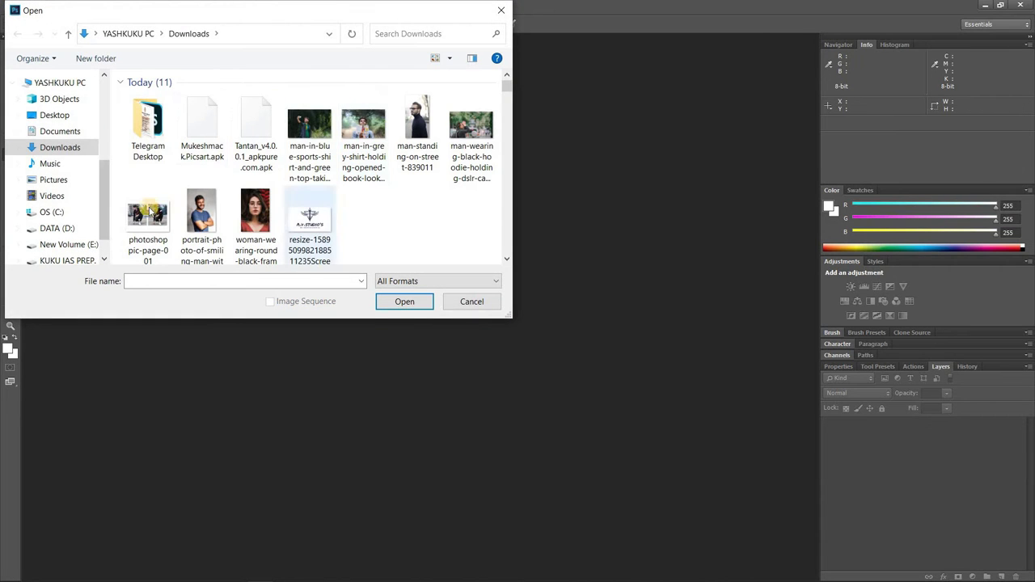
pyautogui.doubleClick(411, 133)
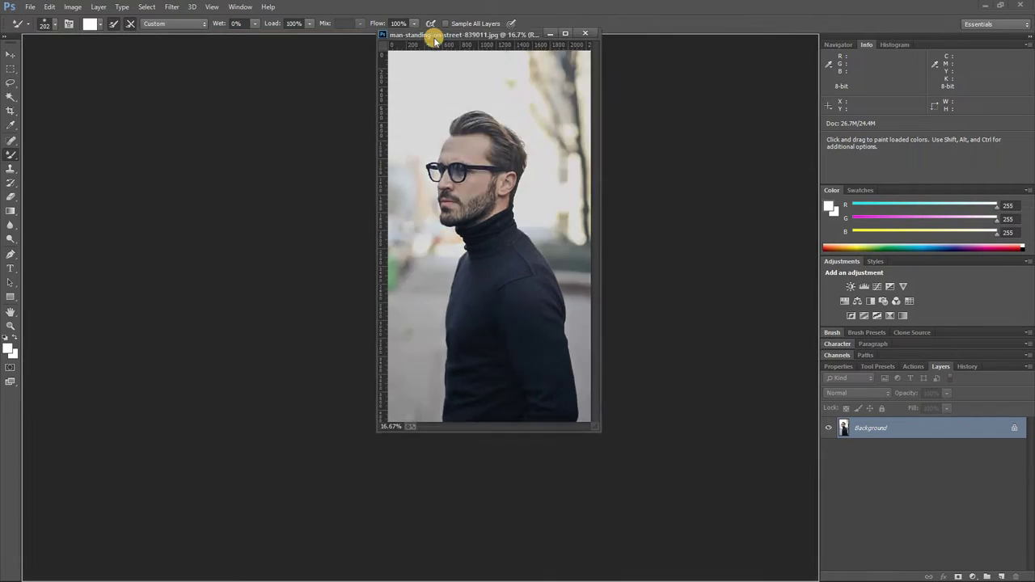
pyautogui.moveTo(434, 40); pyautogui.dragTo(430, 35)
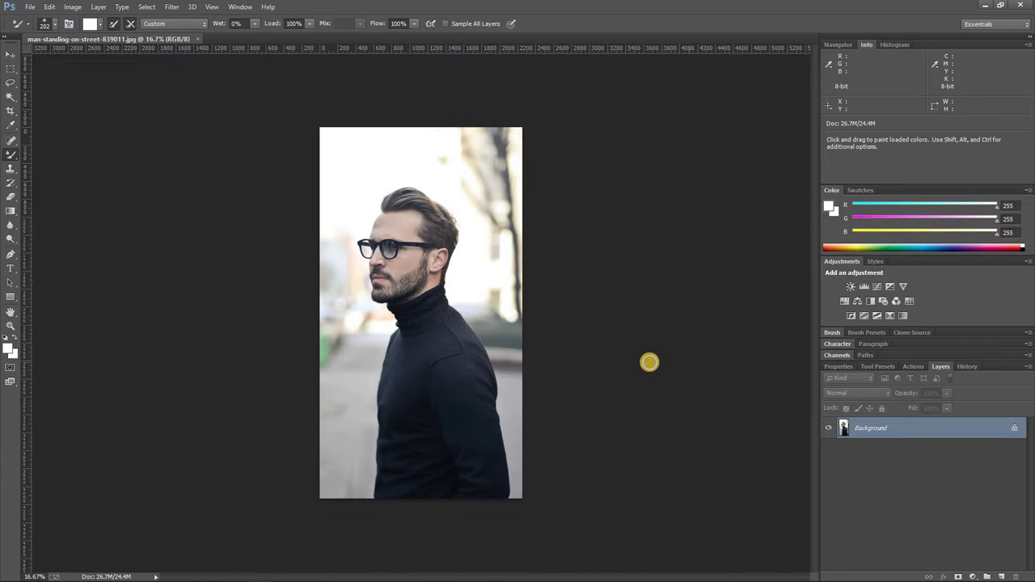
pyautogui.moveTo(879, 428); pyautogui.dragTo(1000, 574)
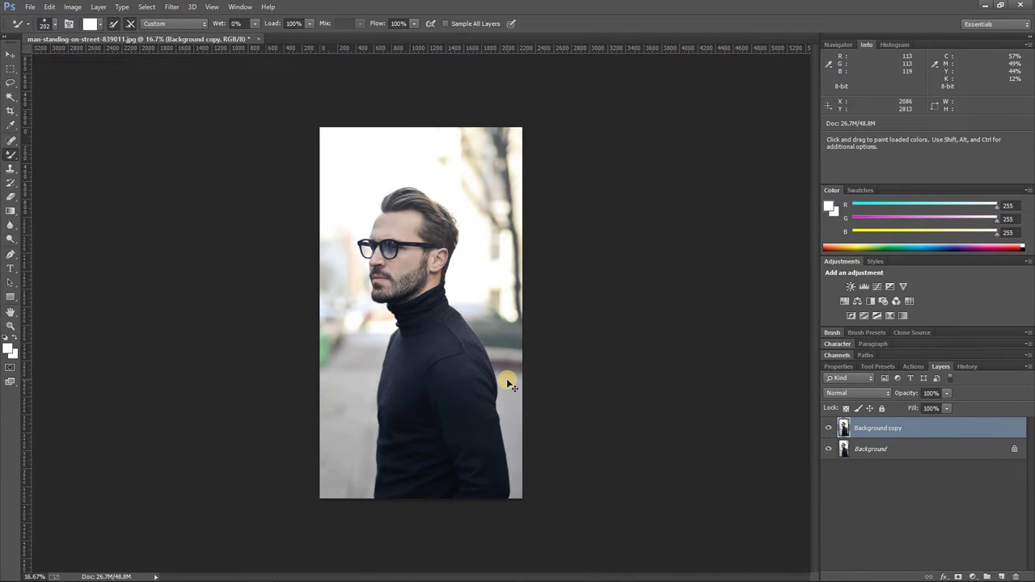
# Invert the Background copy layer and set its blend mode to Color Dodge.
pyautogui.hotkey('ctrl', 'i')
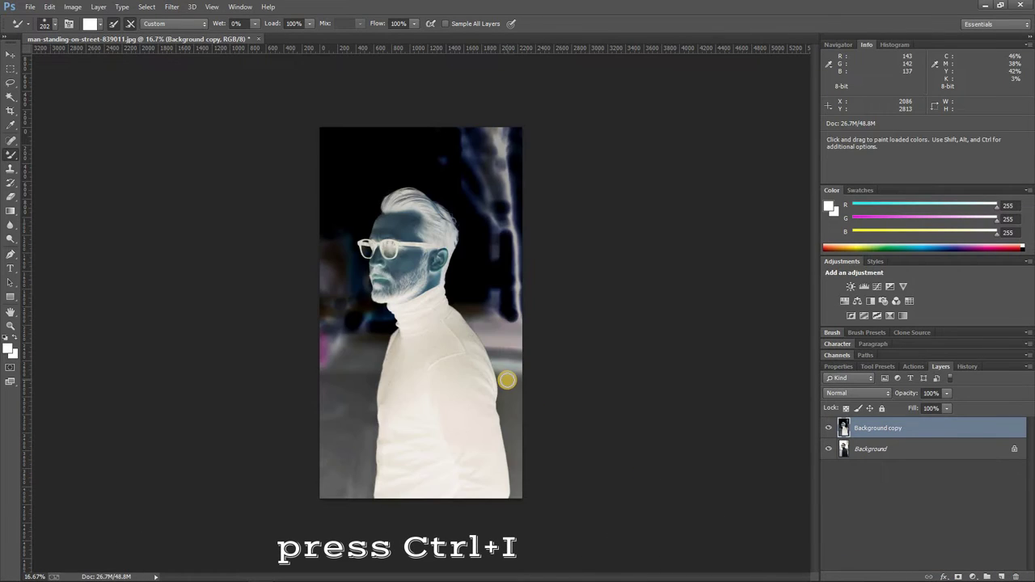
pyautogui.click(877, 394)
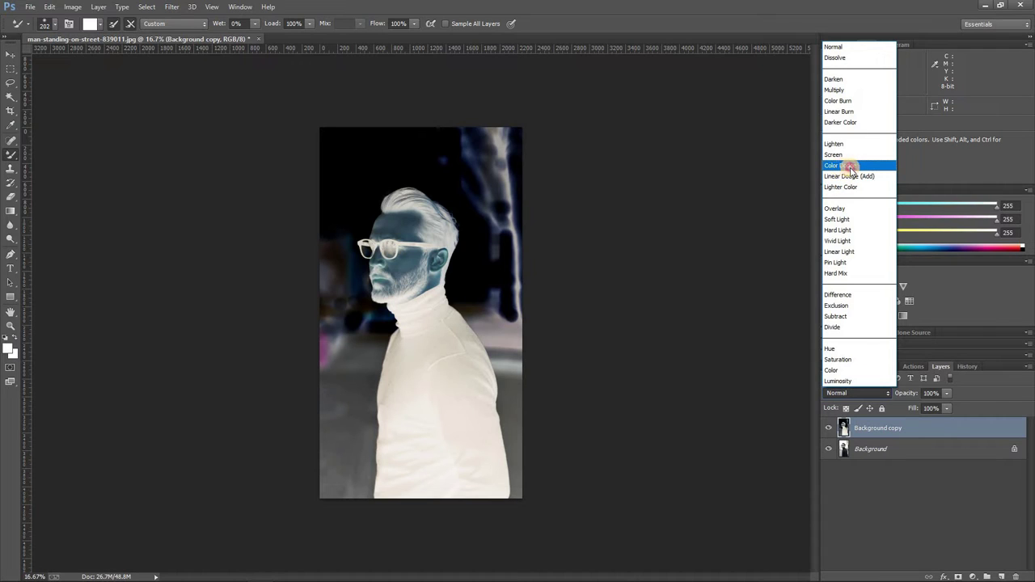
pyautogui.click(851, 166)
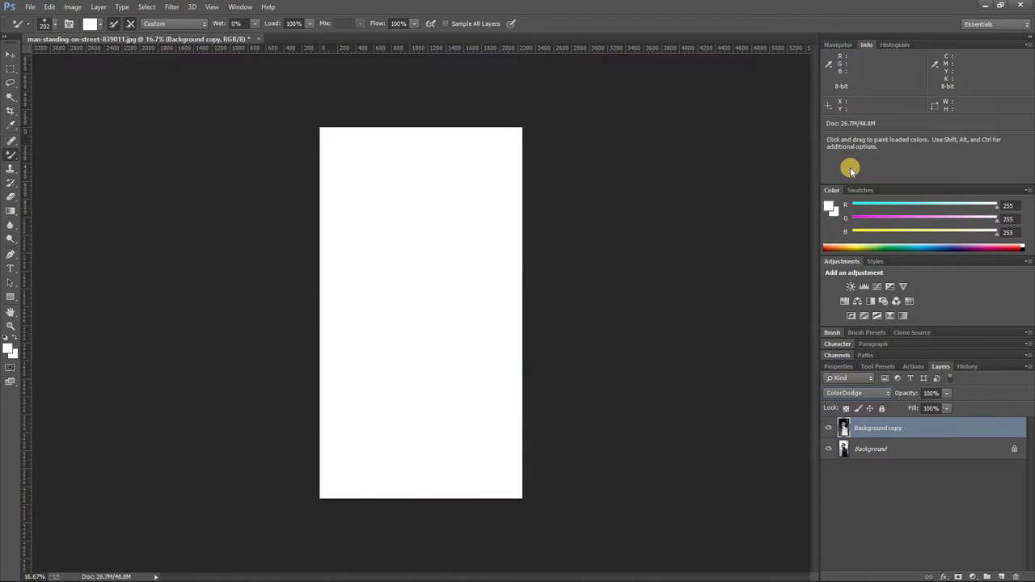
pyautogui.click(174, 7)
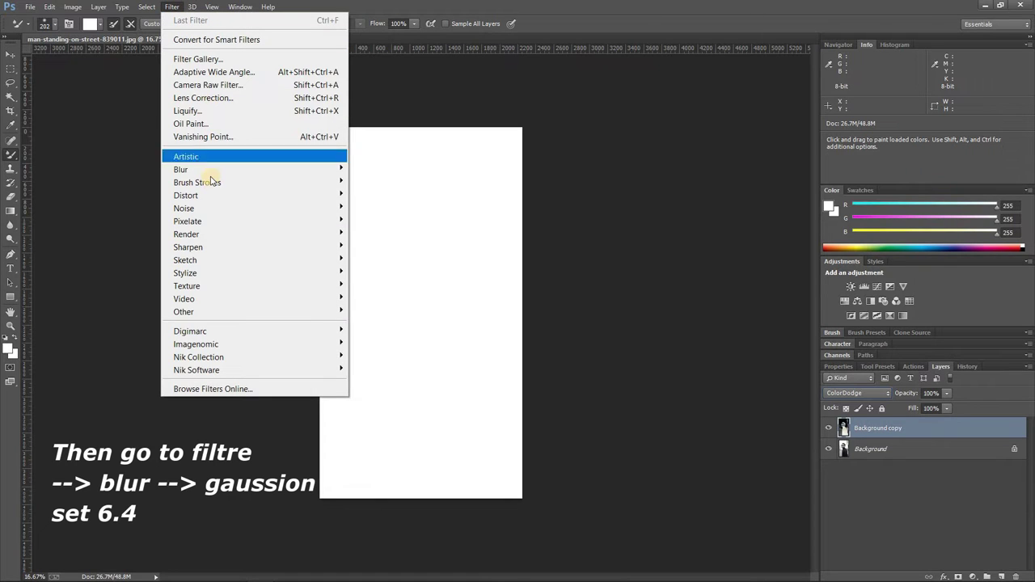
pyautogui.moveTo(251, 169)
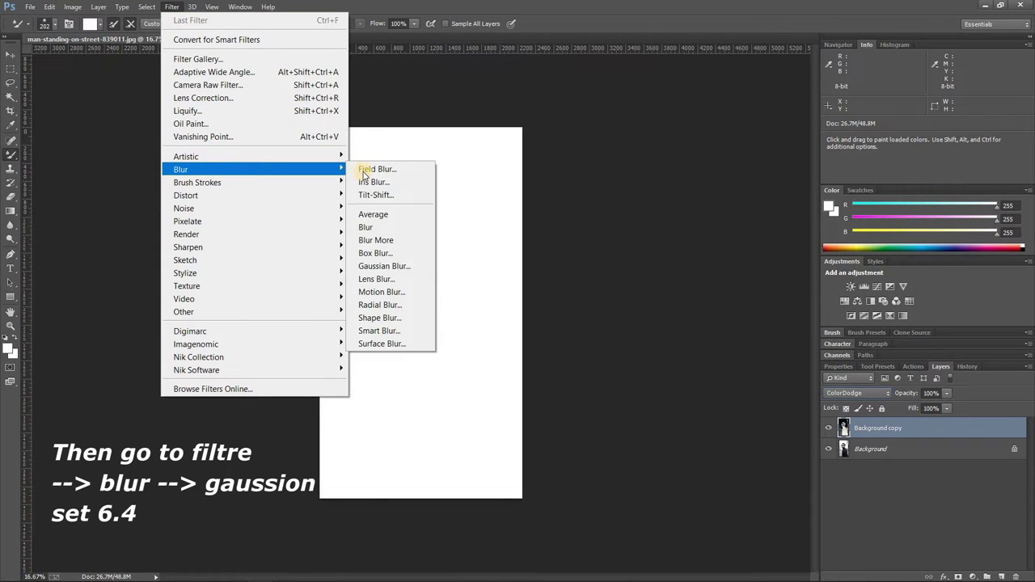
# Apply a Gaussian Blur with a 6.4-pixel radius to the inverted copy layer.
pyautogui.click(381, 265)
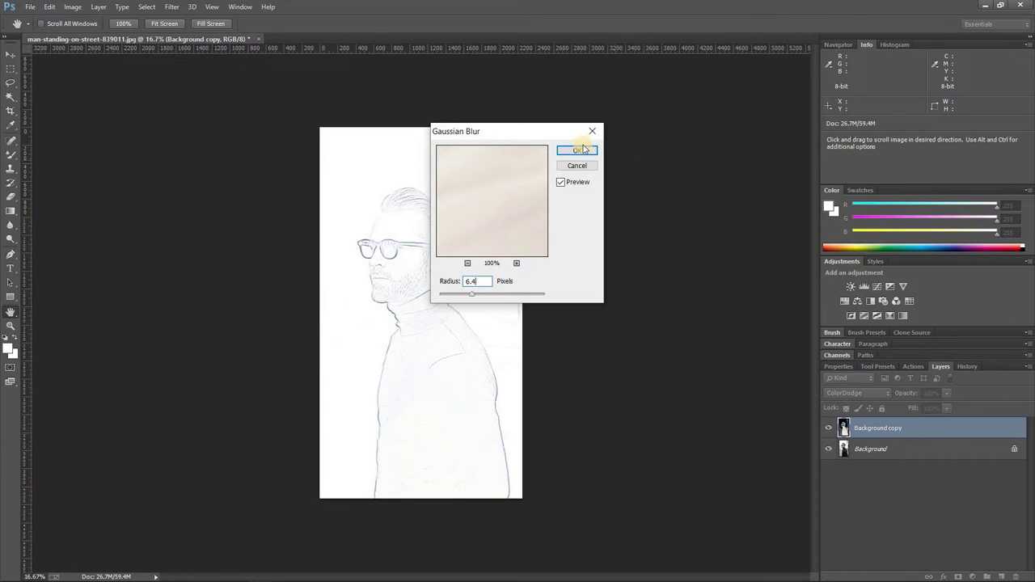
pyautogui.write('6.4')
pyautogui.click(580, 150)
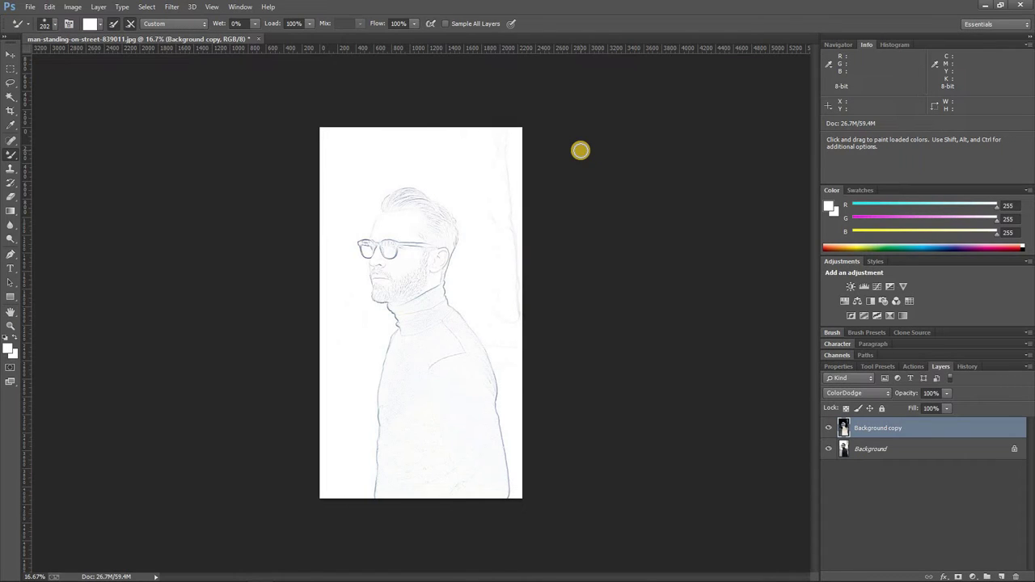
# Add Vibrance at Saturation -100 and Levels with inputs 90, 0.04 and 255.
pyautogui.click(903, 287)
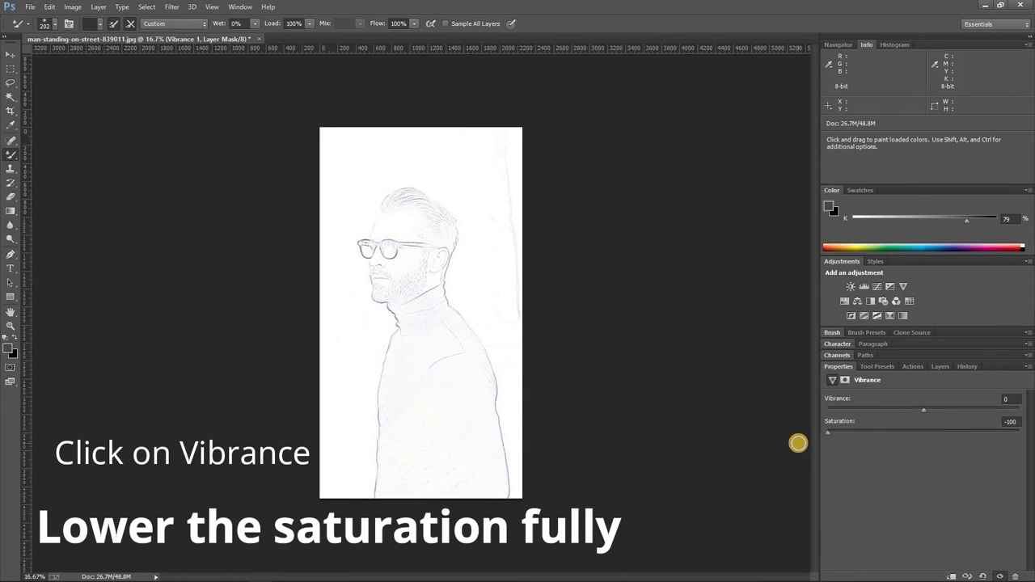
pyautogui.click(863, 287)
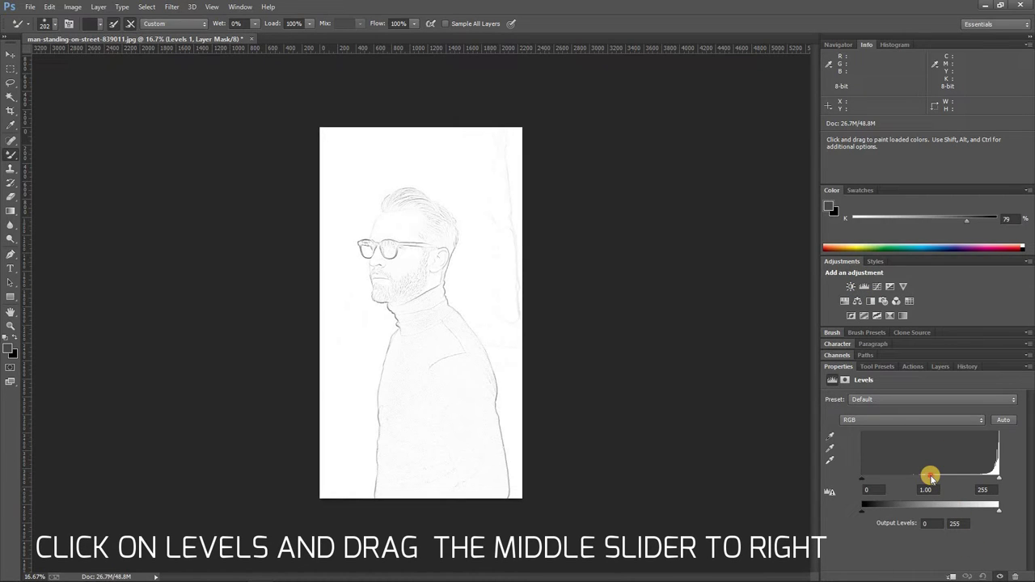
pyautogui.moveTo(981, 479); pyautogui.dragTo(995, 486)
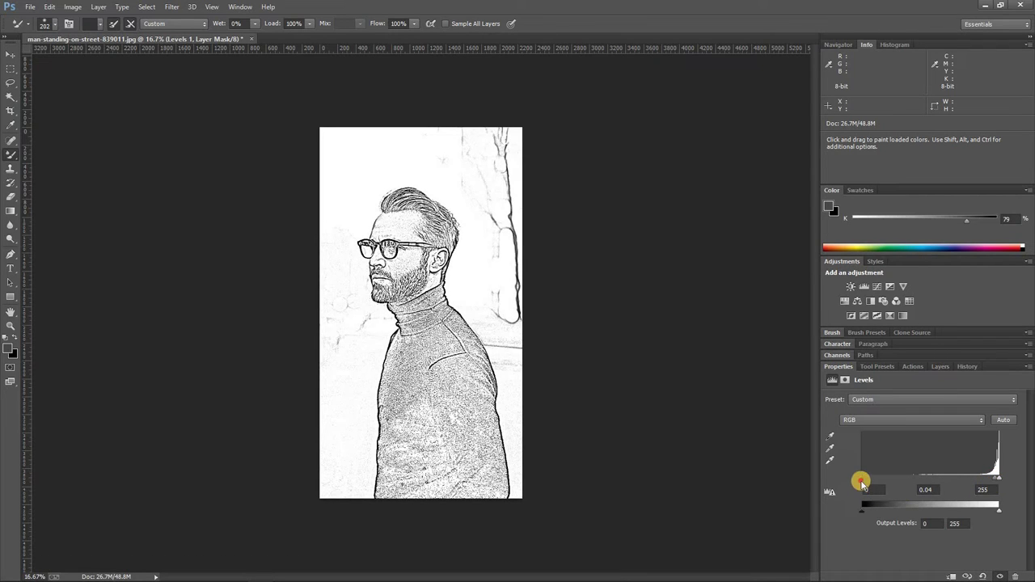
pyautogui.moveTo(862, 478); pyautogui.dragTo(911, 482)
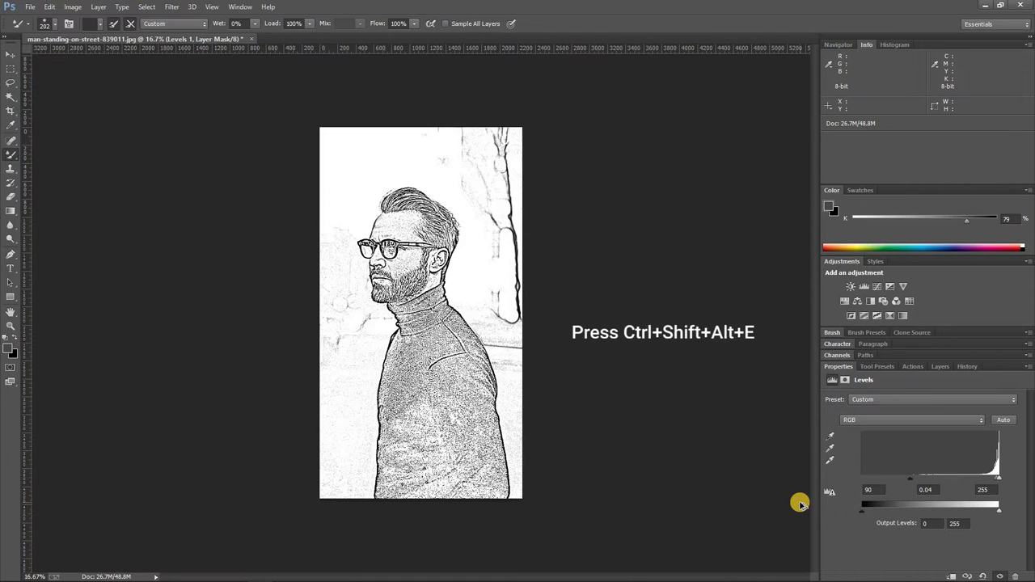
# Merge all visible layers into Layer 1 and select the Dodge Tool with Highlights range.
pyautogui.hotkey('ctrl', 'shift', 'alt', 'e')
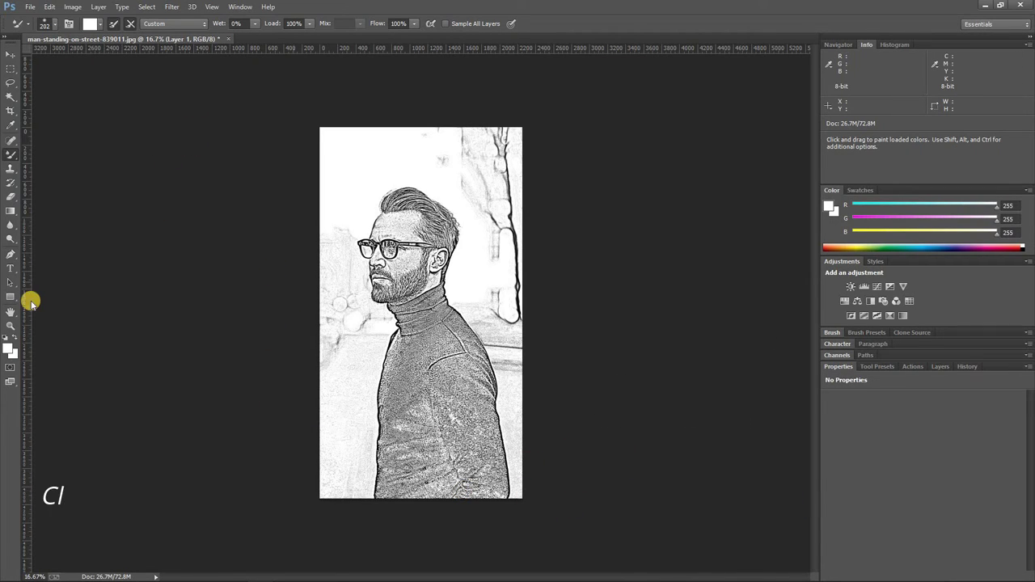
pyautogui.click(11, 240)
pyautogui.moveTo(13, 245); pyautogui.dragTo(38, 242)
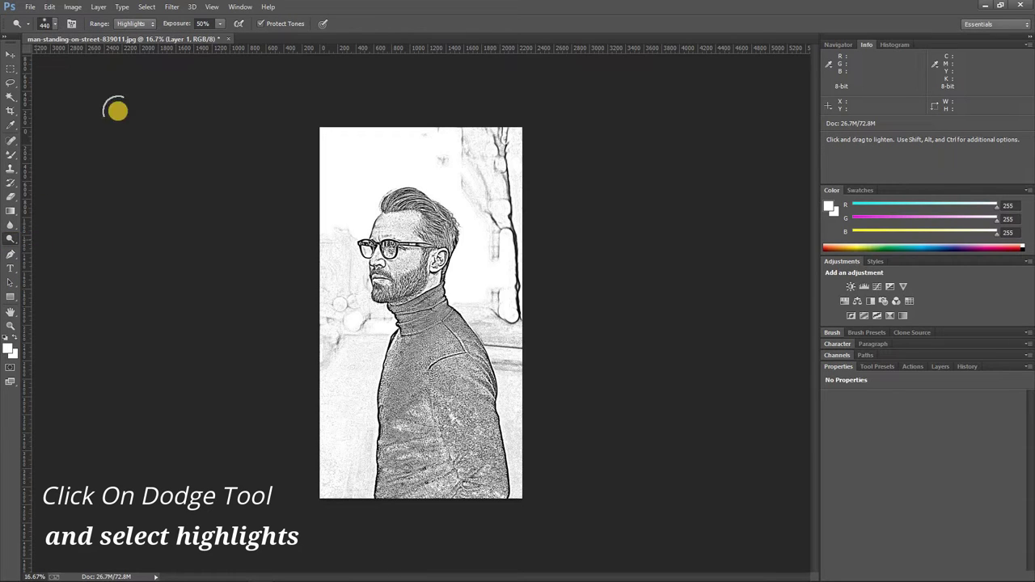
pyautogui.click(148, 25)
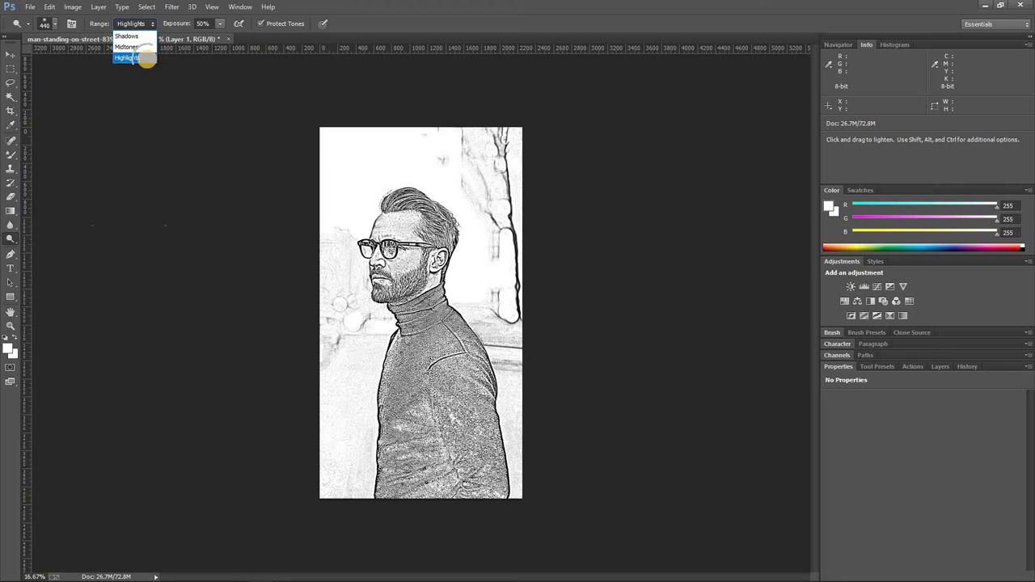
pyautogui.click(147, 58)
# Dodge the left edge and background beside the man to near white.
pyautogui.moveTo(319, 150)
pyautogui.mouseDown()
pyautogui.moveTo(334, 471)
pyautogui.moveTo(312, 272)
pyautogui.moveTo(326, 377)
pyautogui.moveTo(356, 331)
pyautogui.mouseUp()
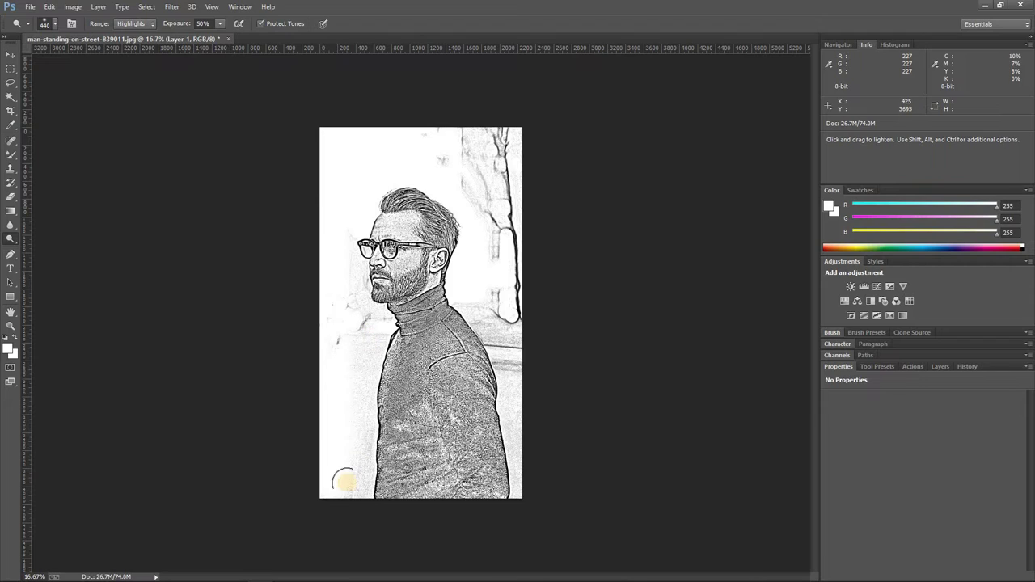
pyautogui.moveTo(378, 341)
pyautogui.mouseDown()
pyautogui.moveTo(347, 393)
pyautogui.moveTo(351, 277)
pyautogui.moveTo(364, 330)
pyautogui.moveTo(359, 199)
pyautogui.moveTo(350, 260)
pyautogui.moveTo(485, 213)
pyautogui.moveTo(421, 122)
pyautogui.moveTo(488, 148)
pyautogui.moveTo(541, 124)
pyautogui.moveTo(508, 162)
pyautogui.moveTo(527, 327)
pyautogui.moveTo(506, 294)
pyautogui.moveTo(527, 439)
pyautogui.moveTo(513, 455)
pyautogui.moveTo(462, 243)
pyautogui.moveTo(460, 286)
pyautogui.moveTo(482, 325)
pyautogui.moveTo(466, 143)
pyautogui.moveTo(342, 280)
pyautogui.moveTo(347, 176)
pyautogui.moveTo(342, 358)
pyautogui.moveTo(329, 329)
pyautogui.mouseUp()
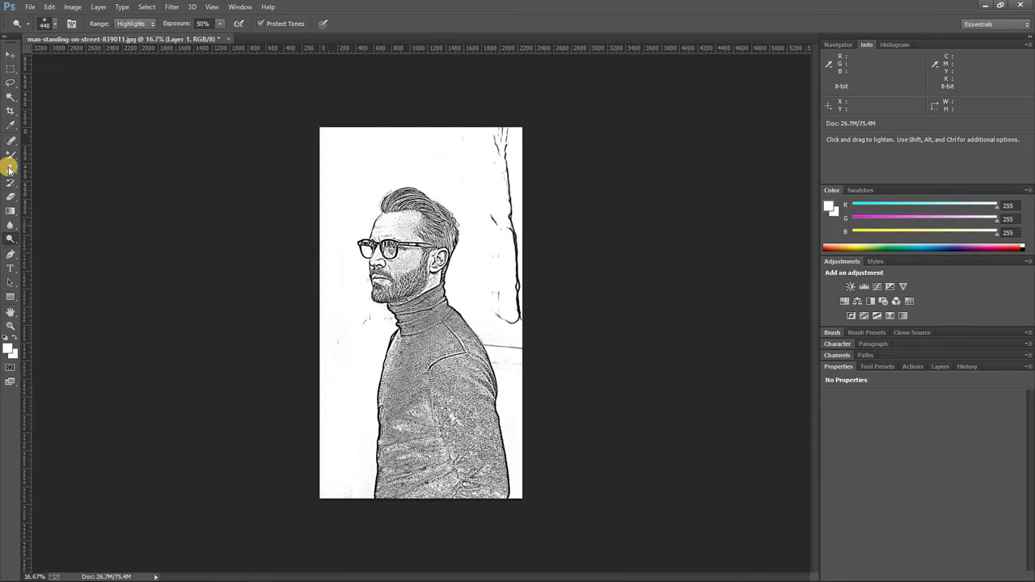
pyautogui.moveTo(10, 155); pyautogui.dragTo(51, 183)
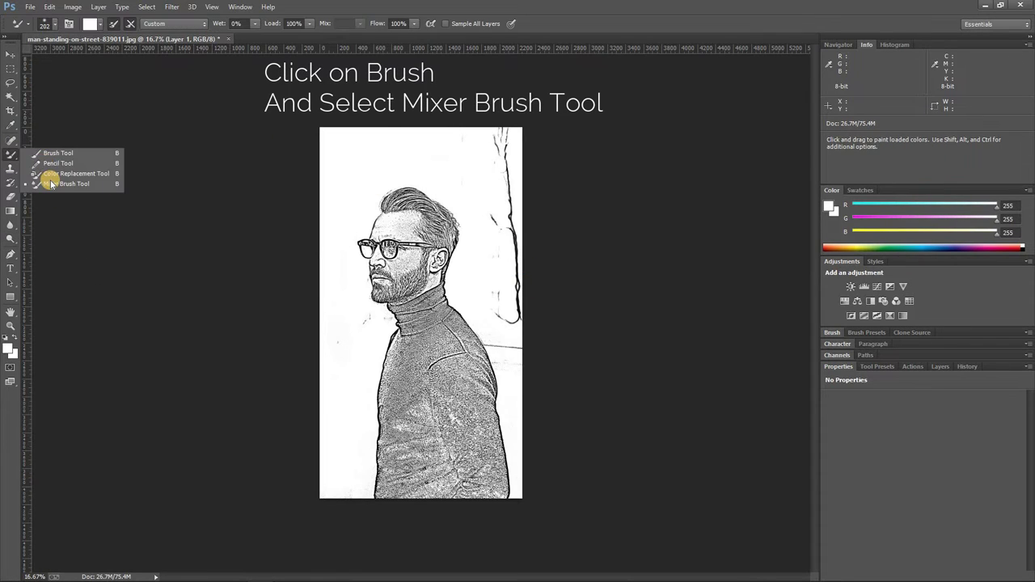
# Load the Mixer Brush with white and adjust its brush tip settings.
pyautogui.click(87, 25)
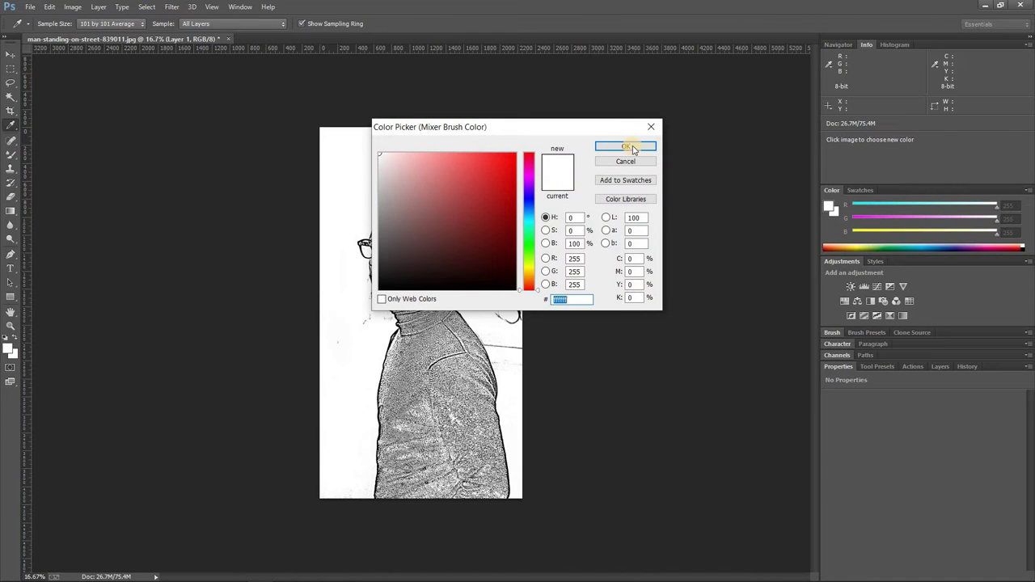
pyautogui.click(629, 146)
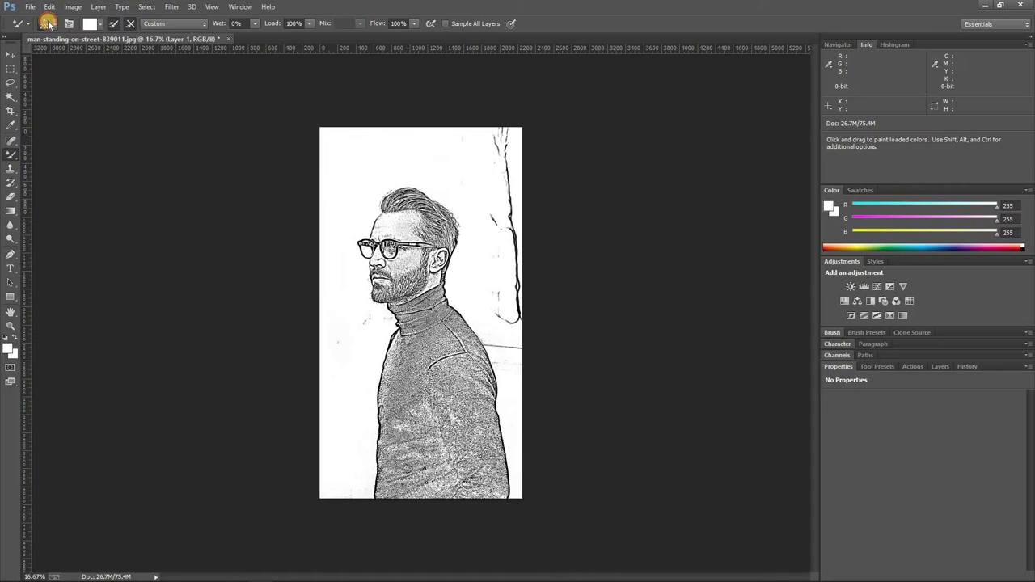
pyautogui.click(48, 25)
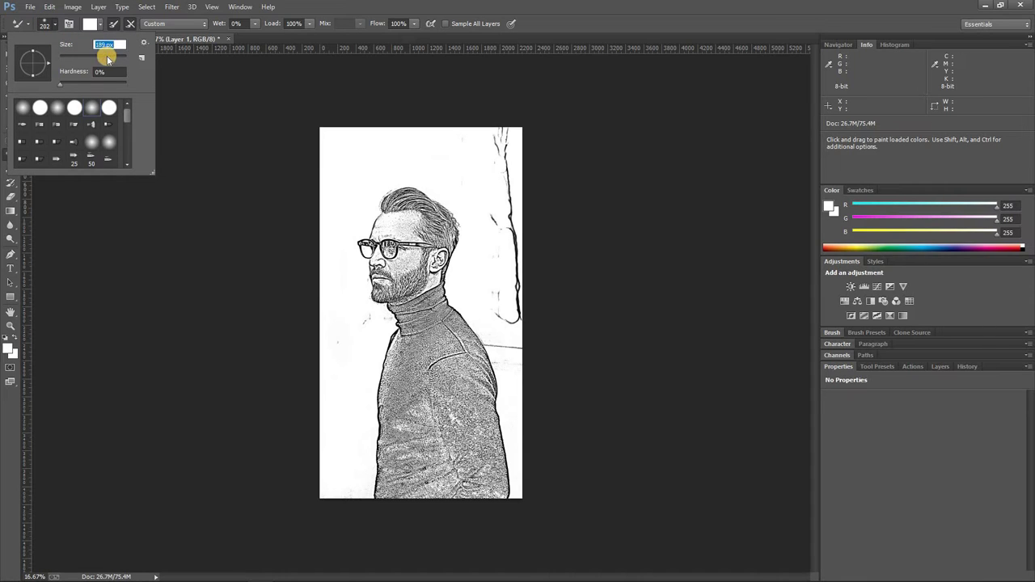
pyautogui.click(177, 101)
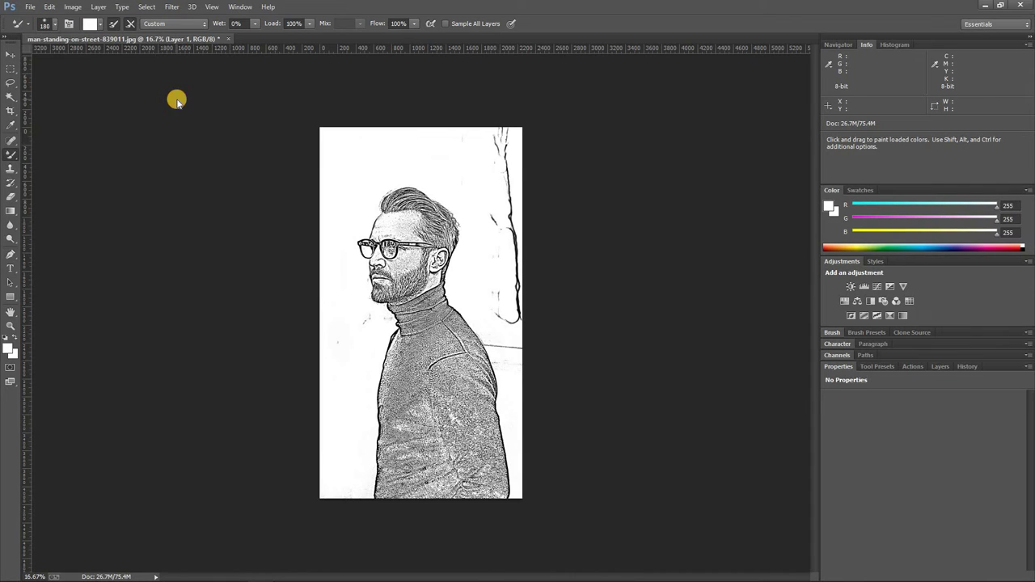
pyautogui.click(55, 25)
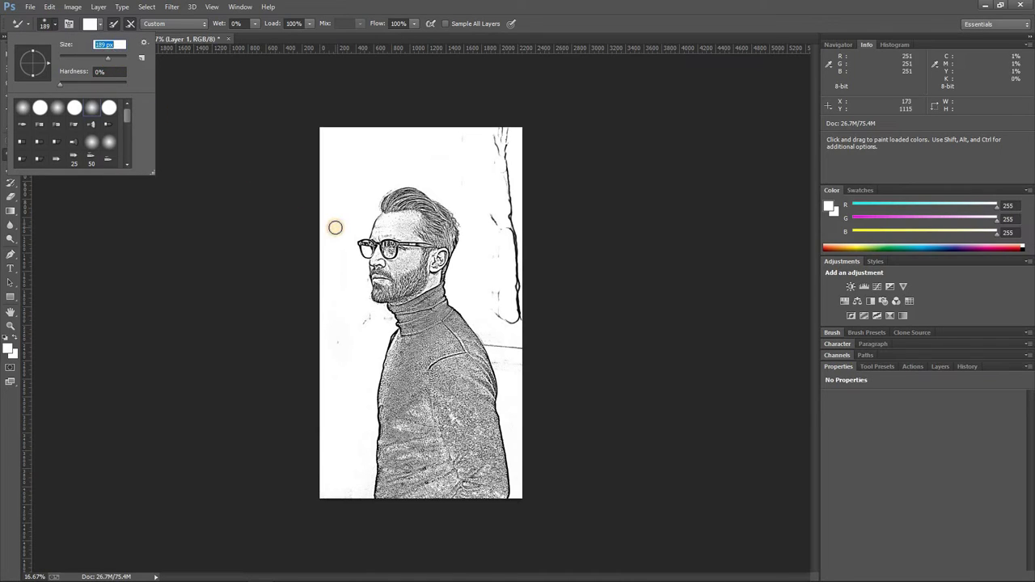
pyautogui.press('Return')
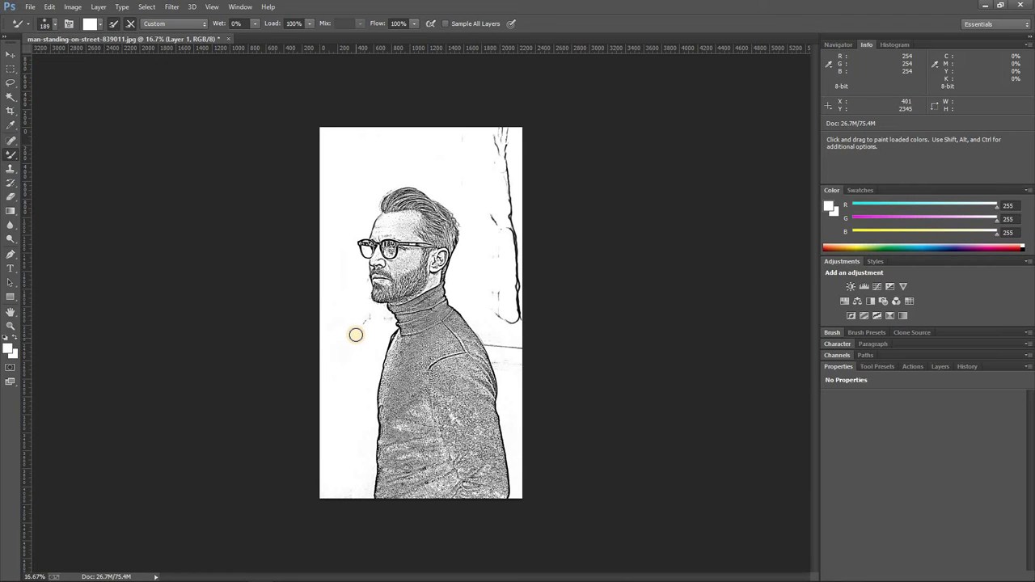
# Zoom in on the face and paint white over the background left of it.
pyautogui.scroll(1, 356, 334)
pyautogui.scroll(2, 356, 334)
pyautogui.scroll(2, 356, 334)
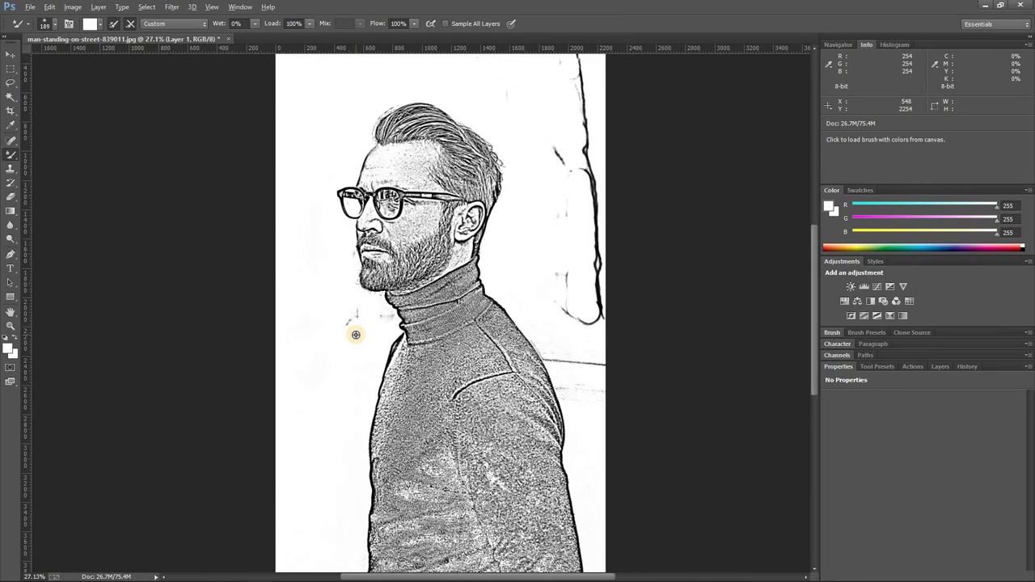
pyautogui.scroll(1, 356, 334)
pyautogui.scroll(1, 356, 335)
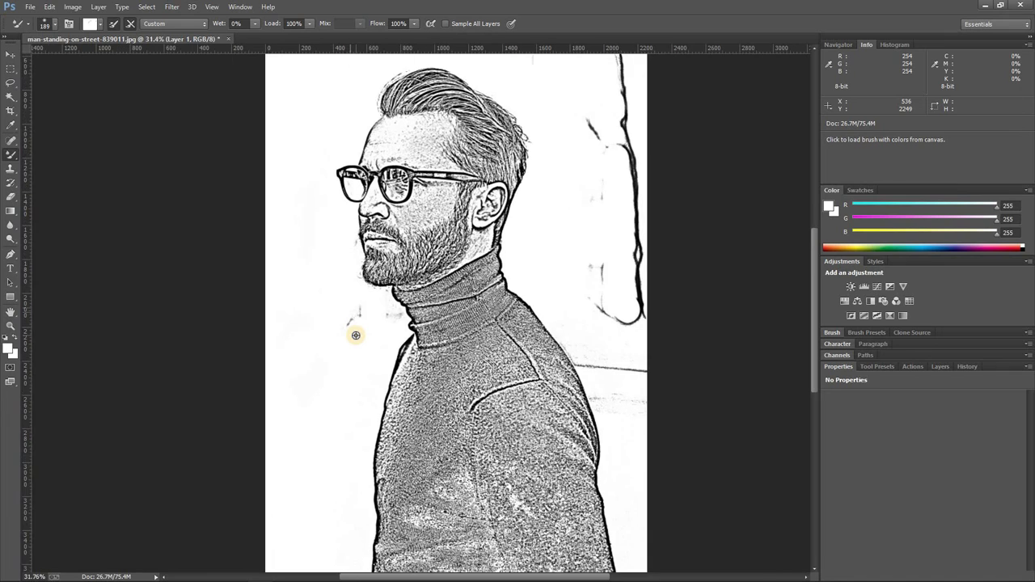
pyautogui.scroll(1, 354, 331)
pyautogui.scroll(1, 351, 326)
pyautogui.moveTo(346, 320)
pyautogui.mouseDown()
pyautogui.moveTo(317, 309)
pyautogui.moveTo(295, 240)
pyautogui.mouseUp()
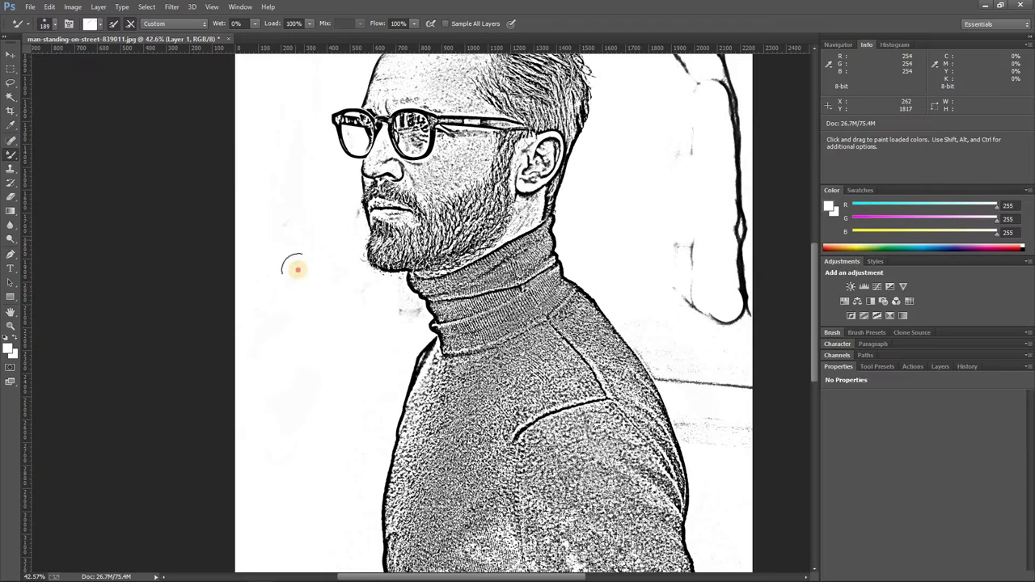
# Set the Mixer Brush load colour to pure white #ffffff.
pyautogui.click(101, 25)
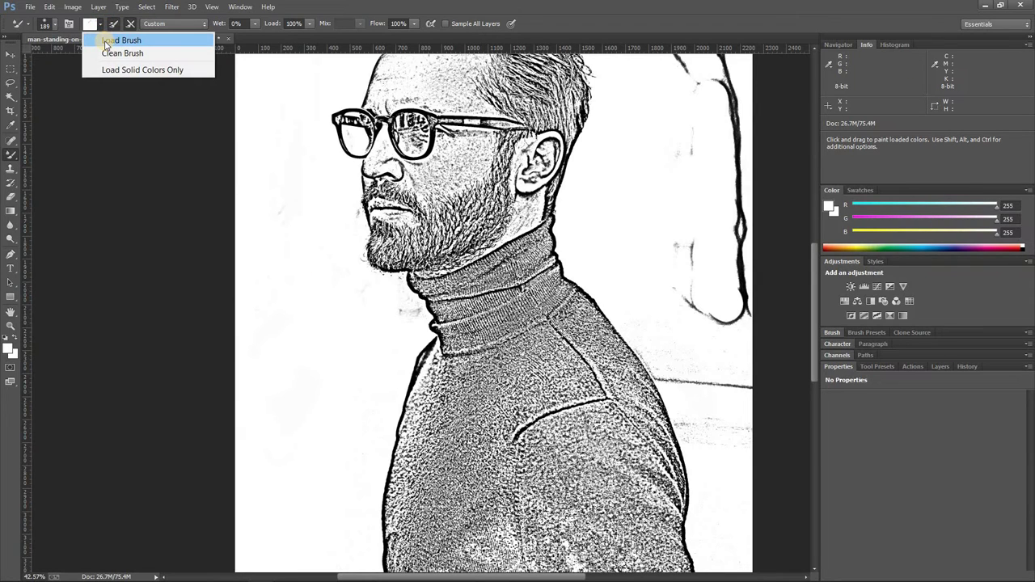
pyautogui.click(216, 190)
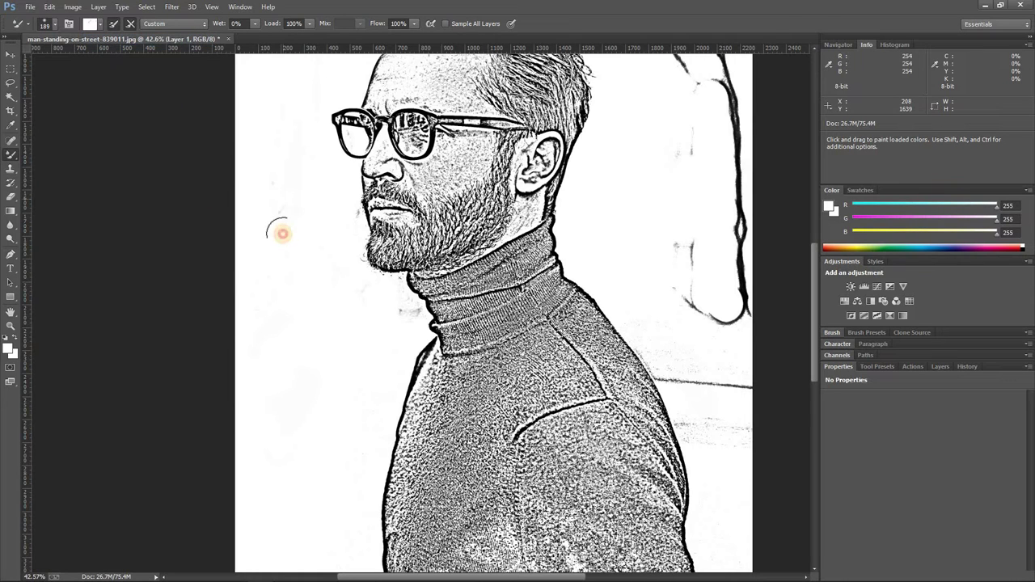
pyautogui.click(90, 24)
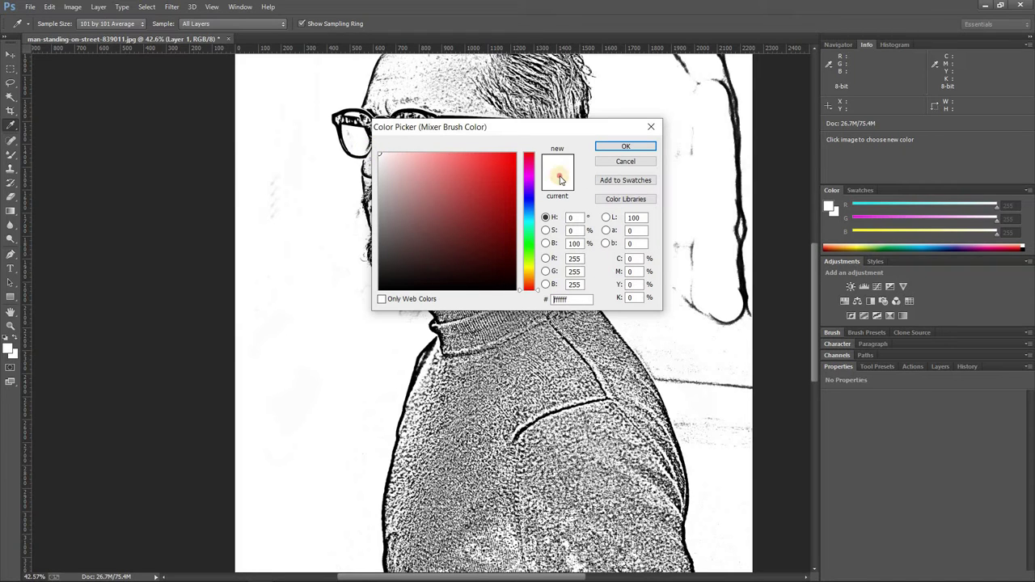
pyautogui.click(625, 150)
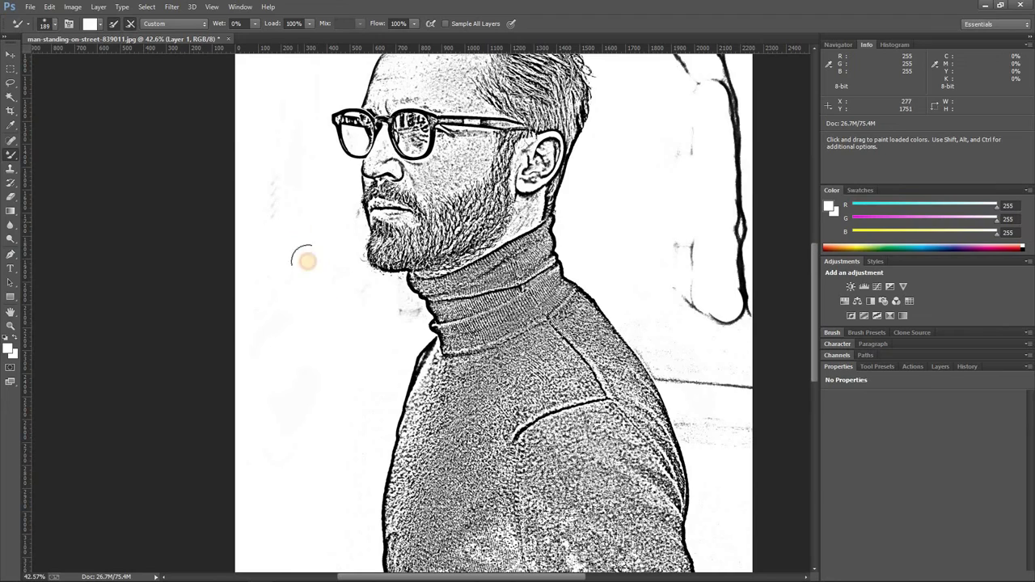
# Brush white over the background beside the beard and neck, undoing a stray stroke.
pyautogui.moveTo(340, 220); pyautogui.dragTo(347, 220)
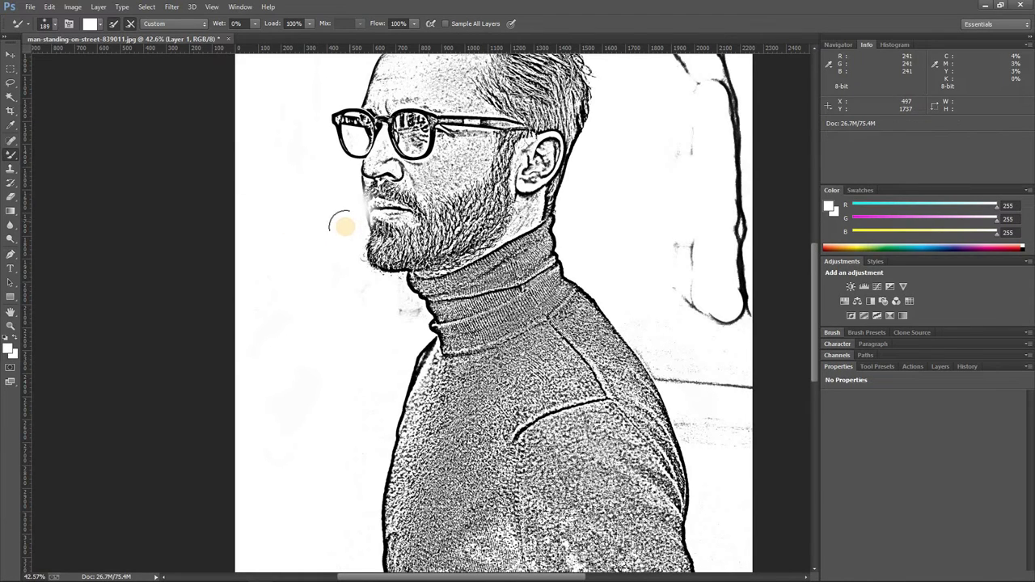
pyautogui.hotkey('ctrl', 'z')
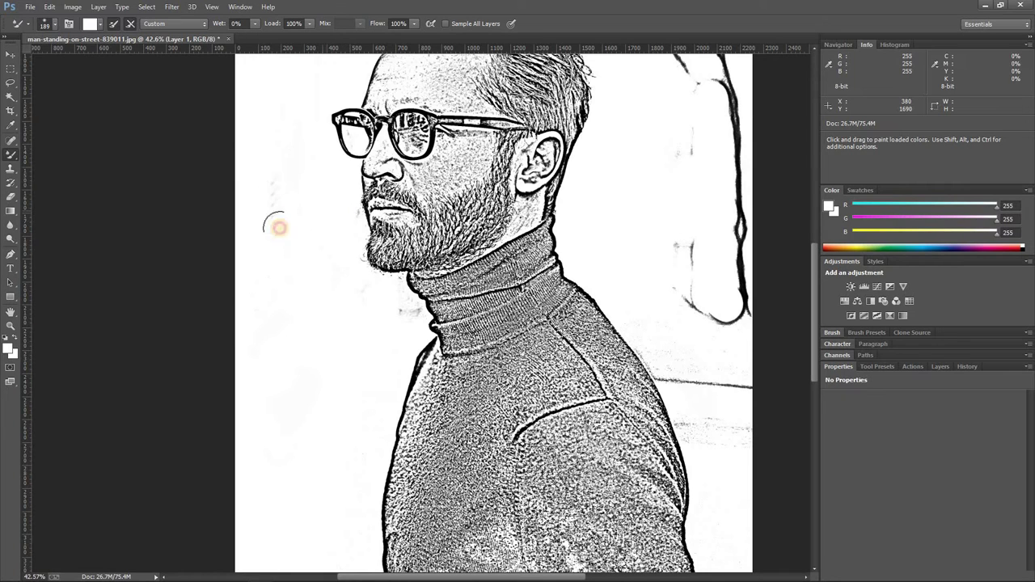
pyautogui.moveTo(400, 308)
pyautogui.mouseDown()
pyautogui.moveTo(388, 289)
pyautogui.moveTo(377, 301)
pyautogui.moveTo(424, 316)
pyautogui.mouseUp()
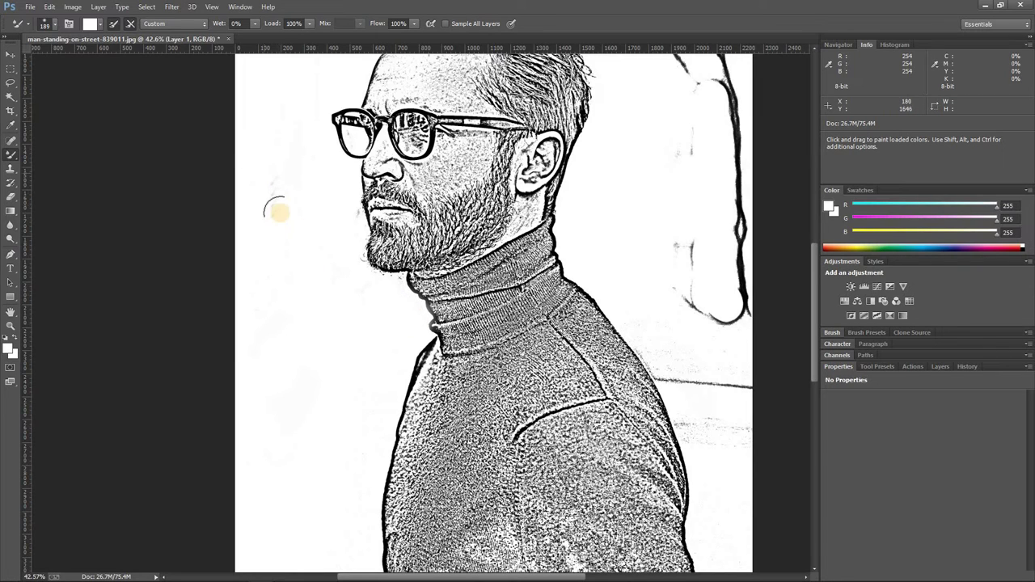
pyautogui.click(328, 217)
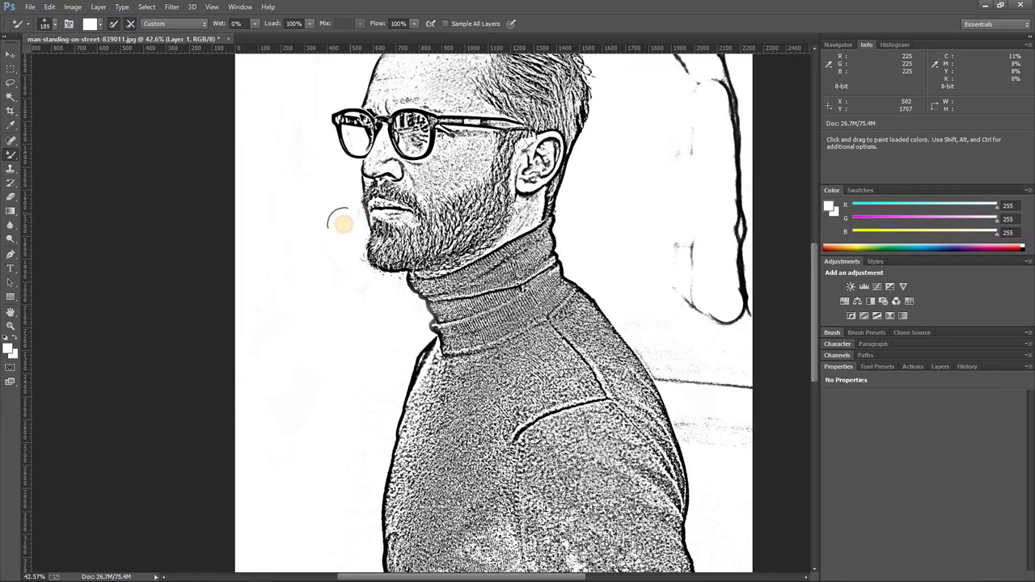
# Paint out dark lines right of the head and shoulder, undoing unwanted strokes.
pyautogui.moveTo(691, 203)
pyautogui.mouseDown()
pyautogui.moveTo(689, 282)
pyautogui.moveTo(685, 169)
pyautogui.moveTo(737, 130)
pyautogui.moveTo(766, 258)
pyautogui.moveTo(743, 210)
pyautogui.moveTo(696, 335)
pyautogui.moveTo(723, 335)
pyautogui.mouseUp()
pyautogui.moveTo(595, 260)
pyautogui.mouseDown()
pyautogui.moveTo(658, 369)
pyautogui.moveTo(725, 409)
pyautogui.mouseUp()
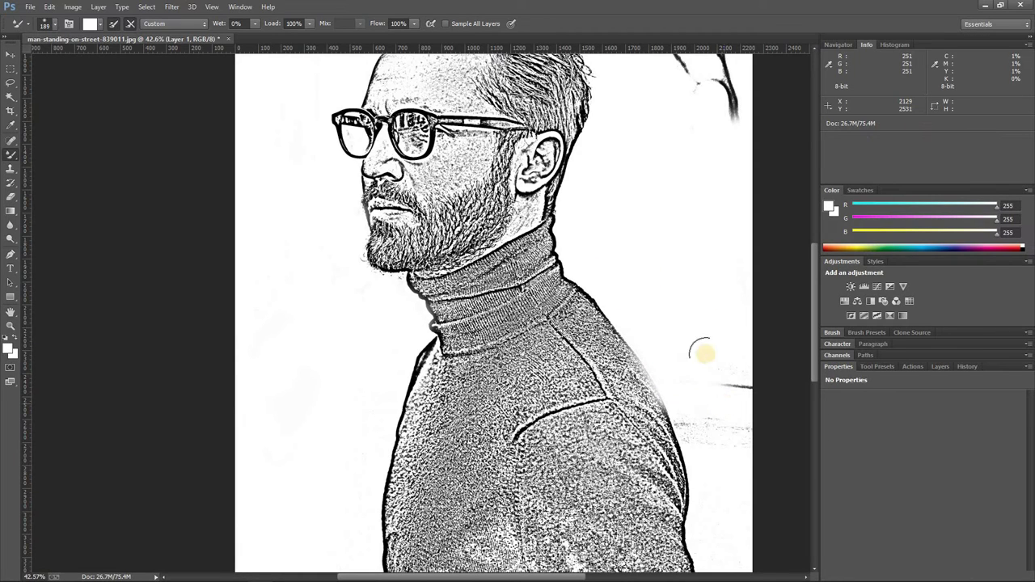
pyautogui.hotkey('ctrl', 'alt', 'z')
pyautogui.hotkey('ctrl', 'alt', 'z')
pyautogui.hotkey('ctrl', 'alt', 'z')
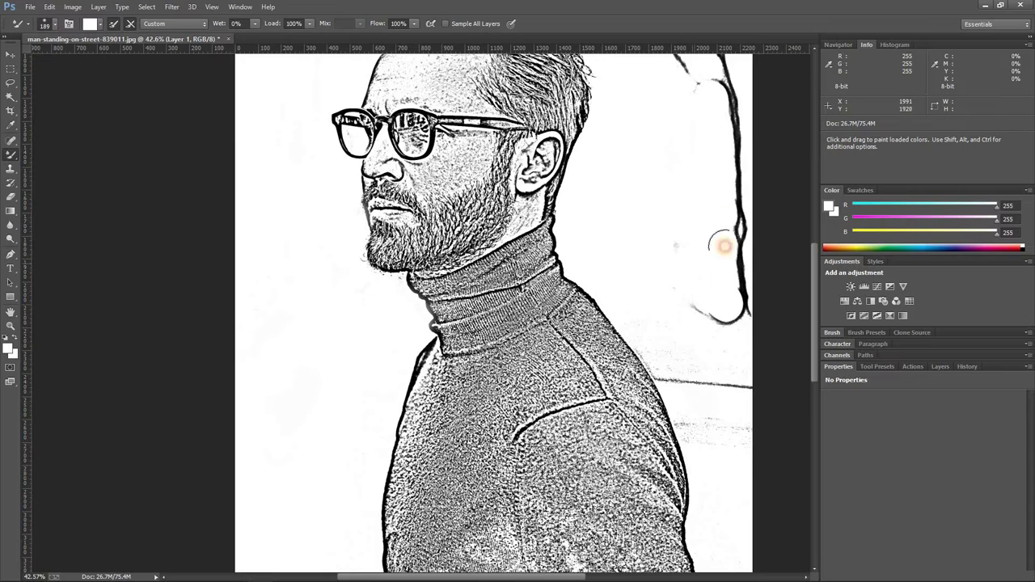
pyautogui.scroll(-1, 708, 368)
pyautogui.scroll(-2, 712, 340)
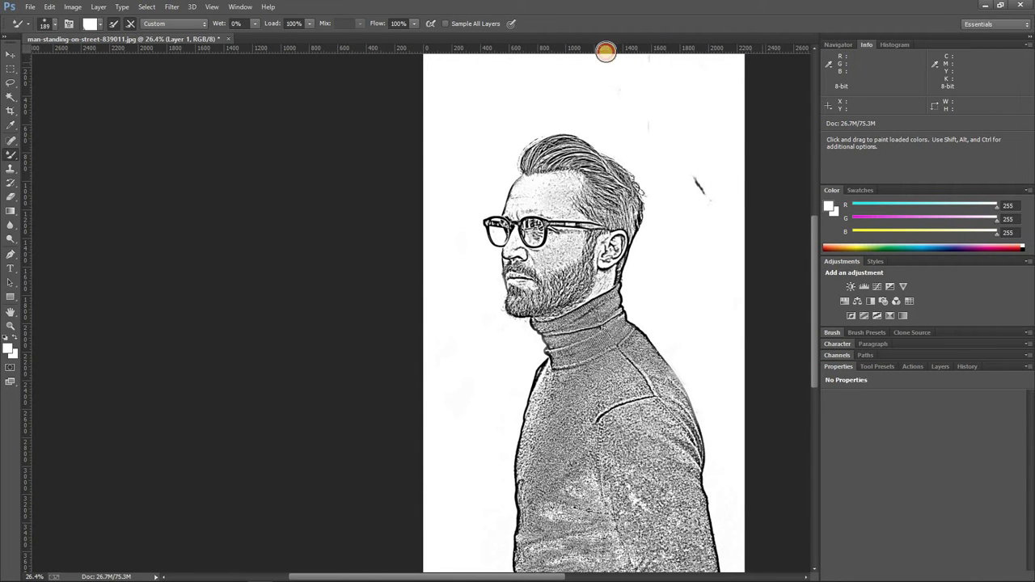
# Whiten the remaining dark marks right of the head and zoom out to the whole image.
pyautogui.moveTo(670, 153); pyautogui.dragTo(697, 183)
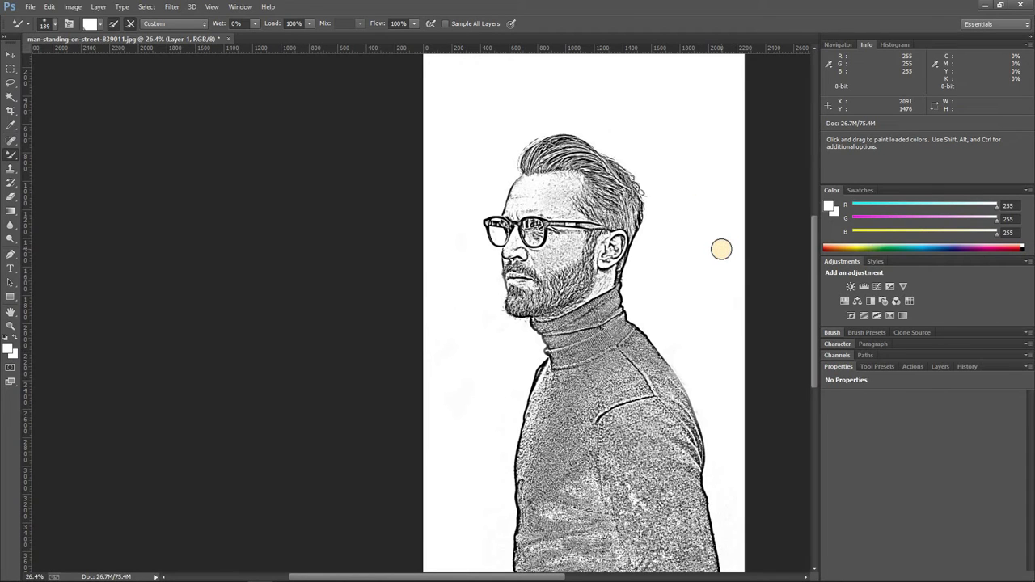
pyautogui.scroll(-2, 722, 249)
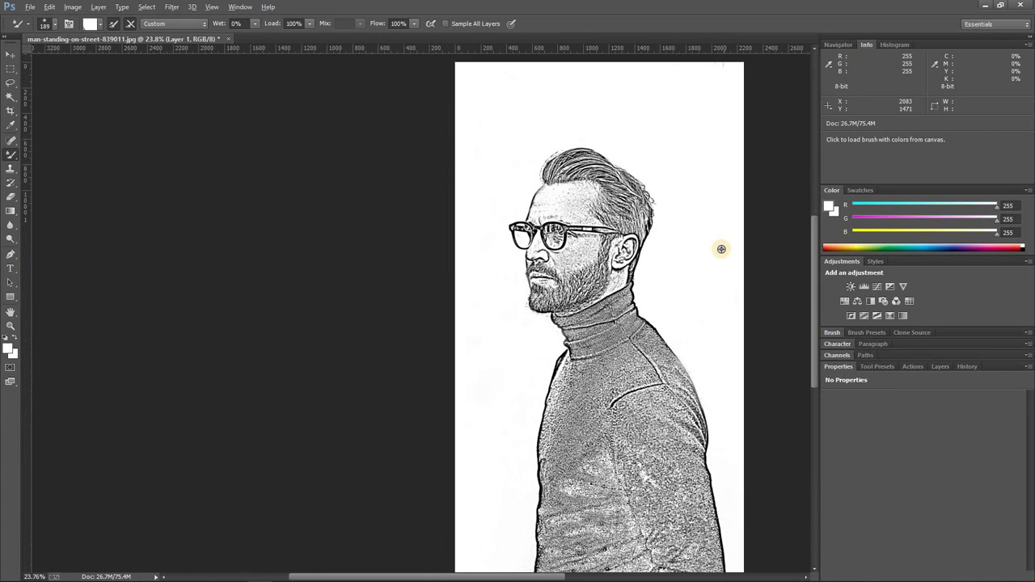
pyautogui.scroll(-1, 721, 249)
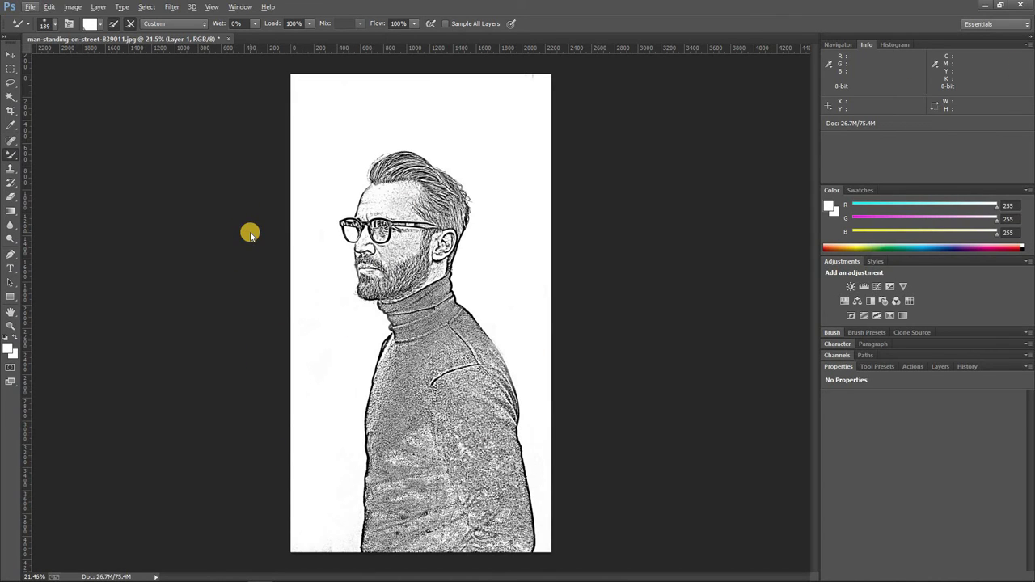
# Save the sketch as a JPEG named 'byy' in Downloads instead of replacing the existing file.
pyautogui.hotkey('ctrl', 'shift', 's')
pyautogui.click(225, 268)
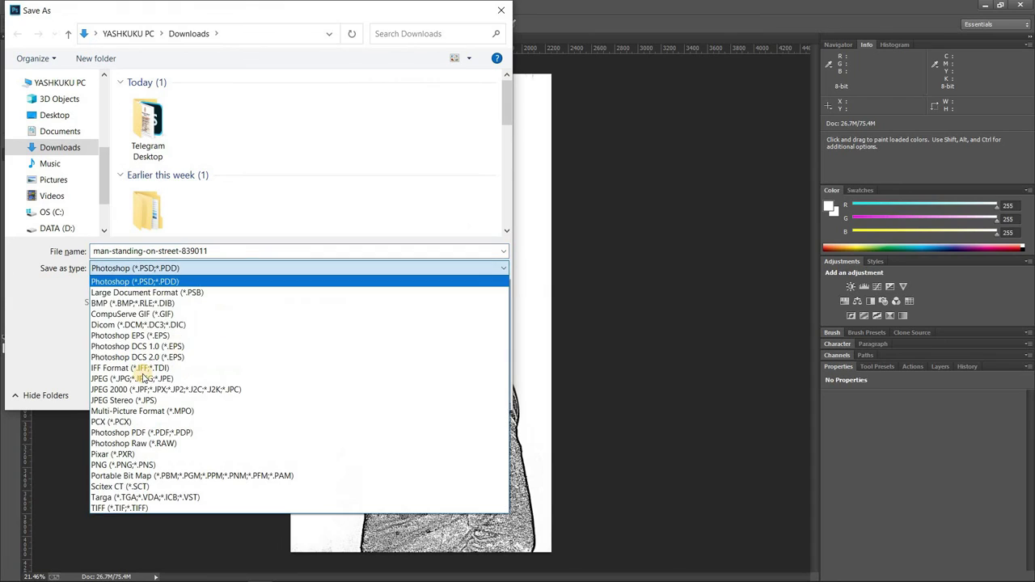
pyautogui.click(139, 380)
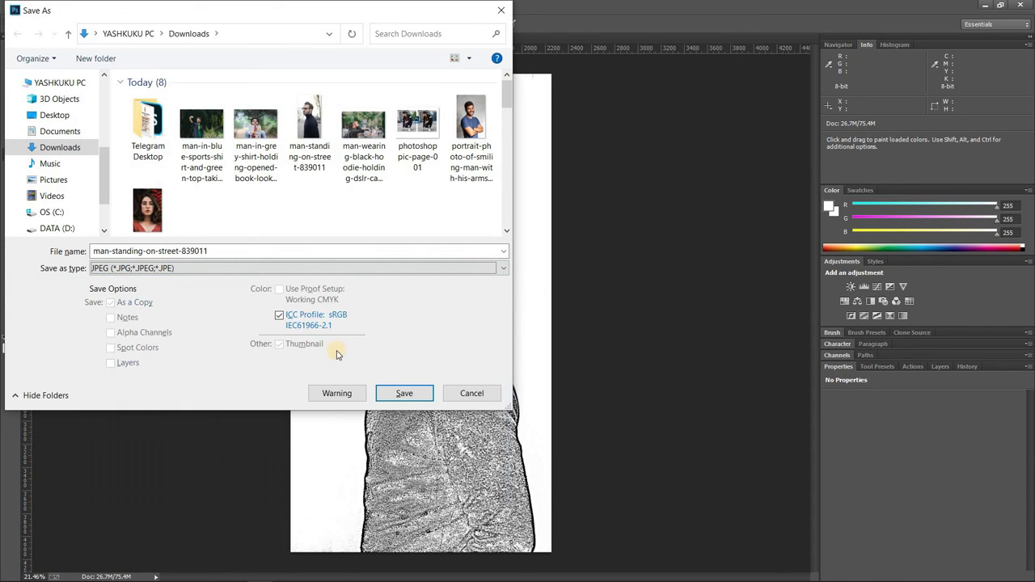
pyautogui.click(394, 393)
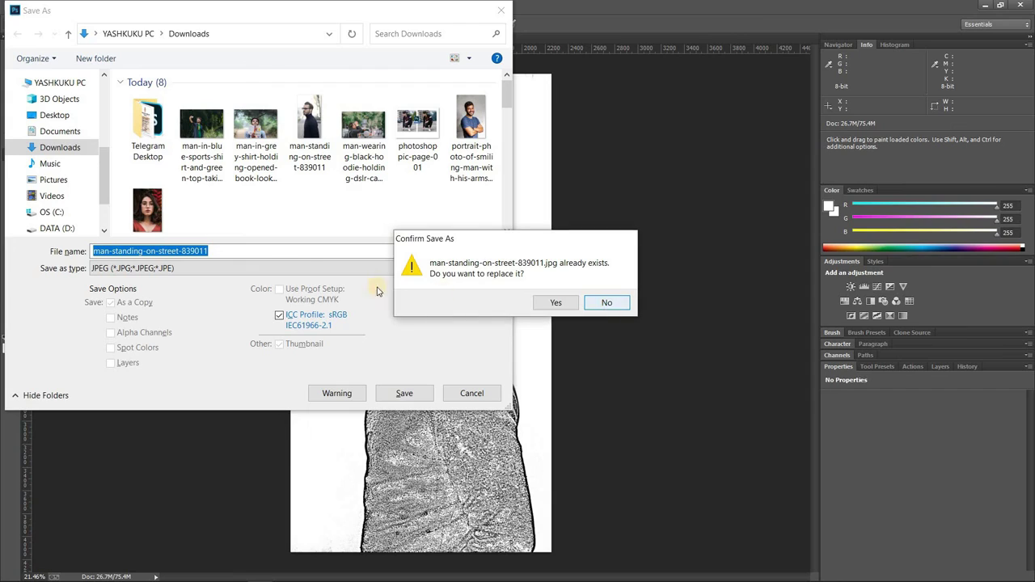
pyautogui.click(608, 304)
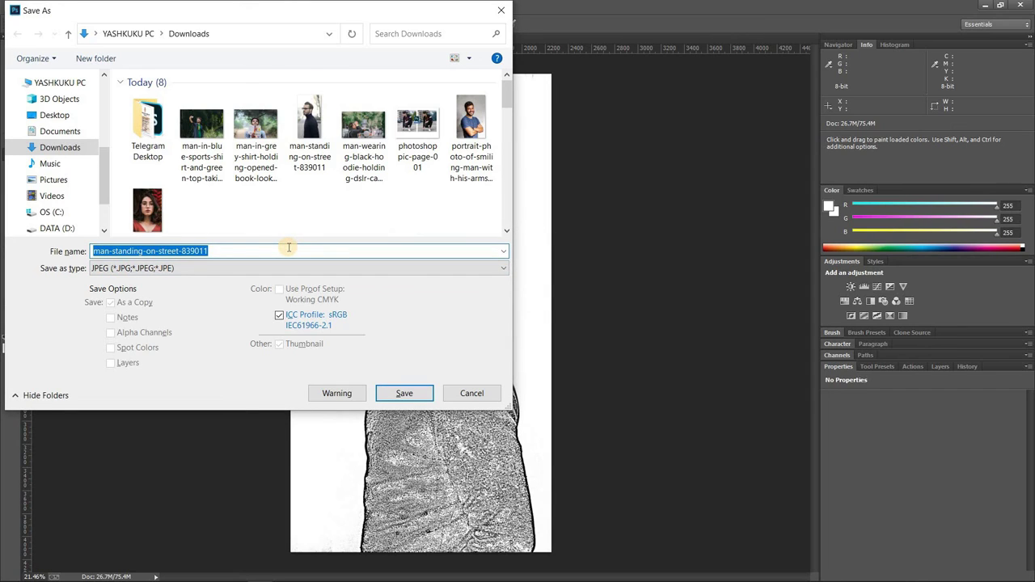
pyautogui.write('bf')
pyautogui.press('BackSpace')
pyautogui.write('yy')
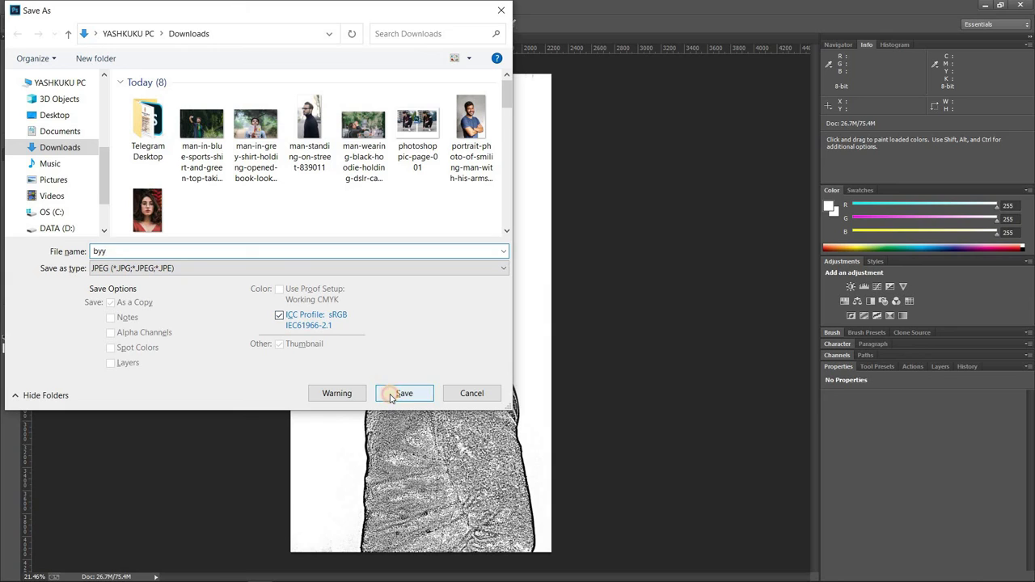
pyautogui.click(392, 397)
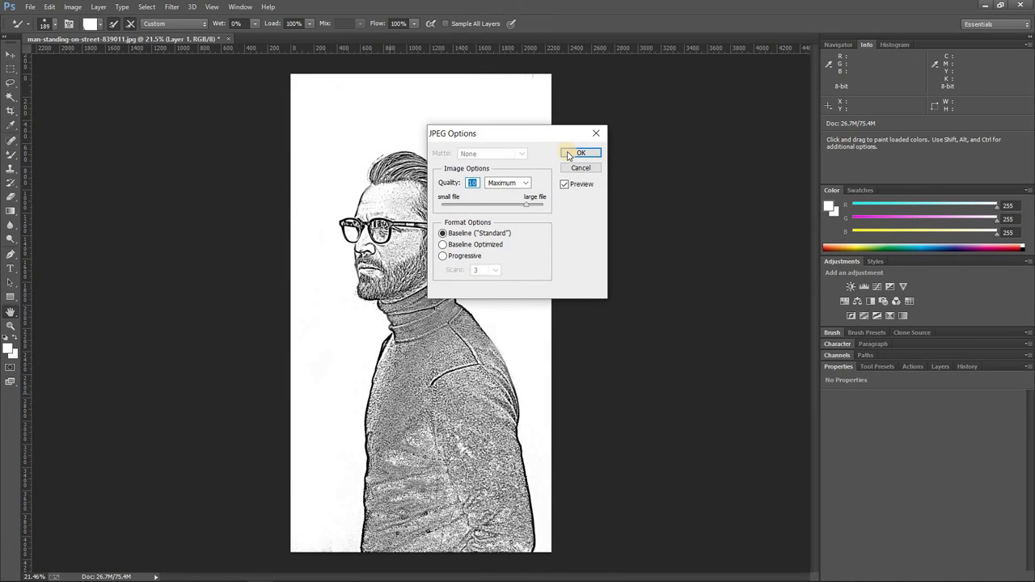
# Set JPEG quality to Maximum (10) and confirm to finish saving the sketch.
pyautogui.click(505, 183)
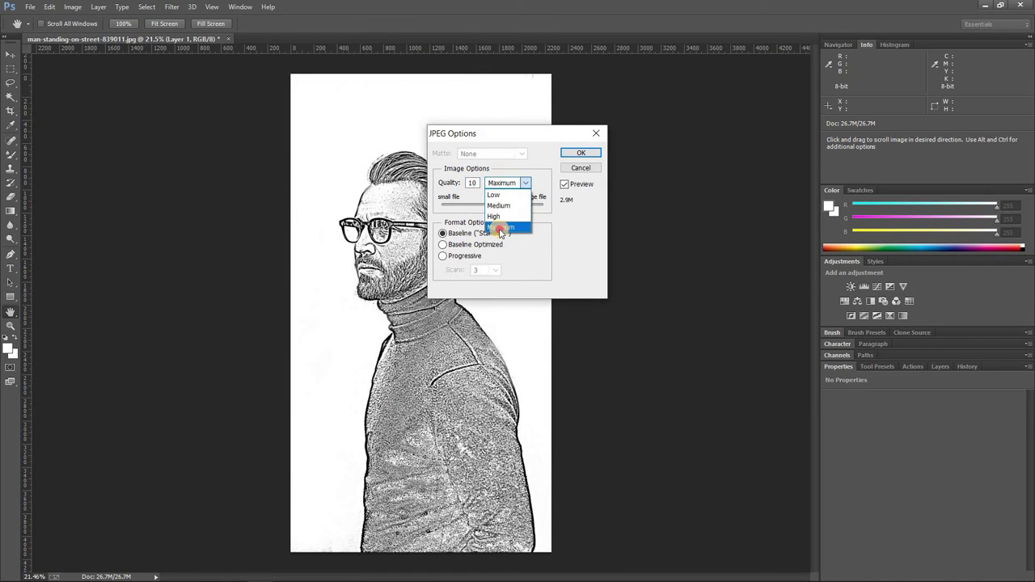
pyautogui.click(501, 227)
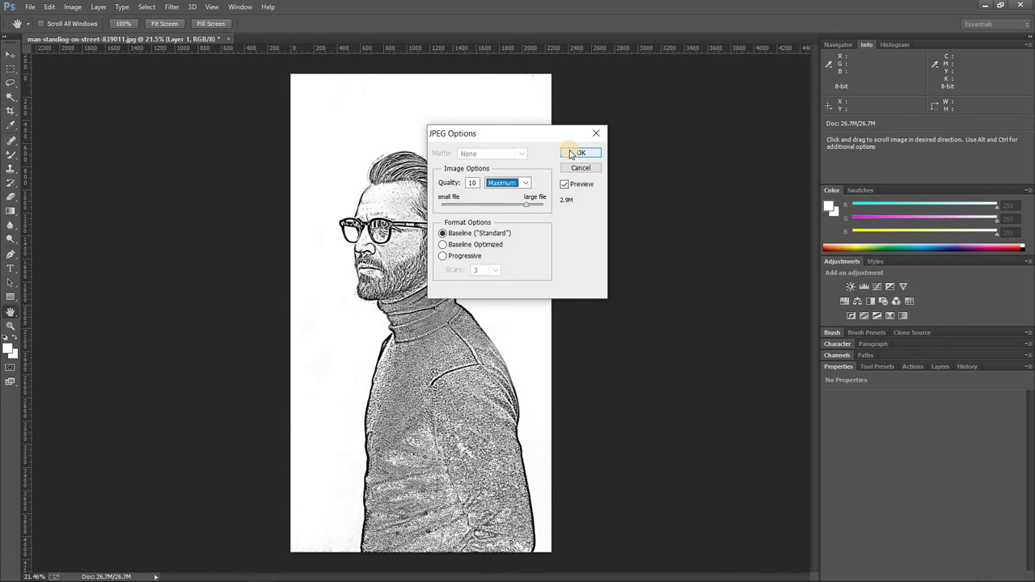
pyautogui.click(571, 154)
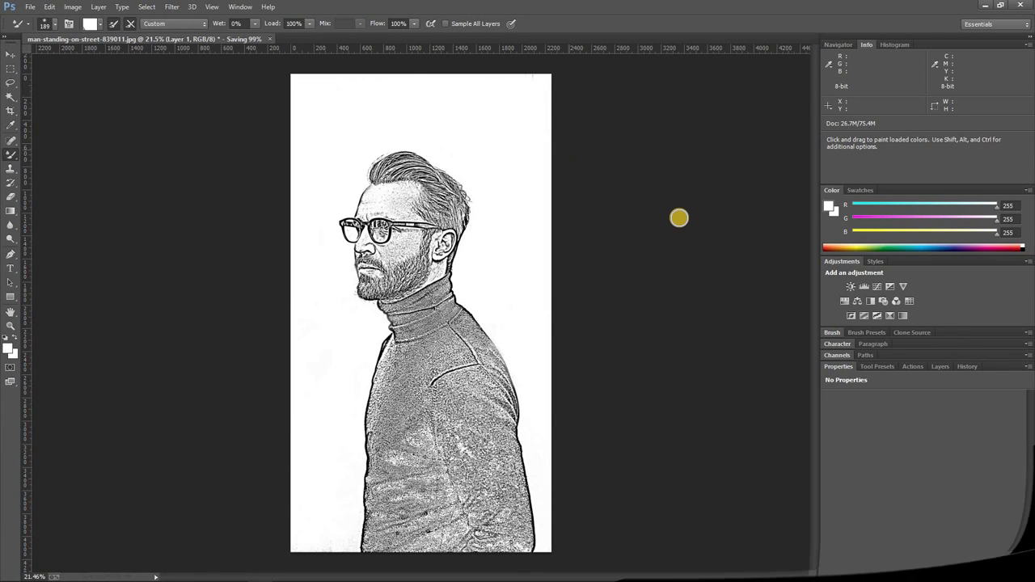